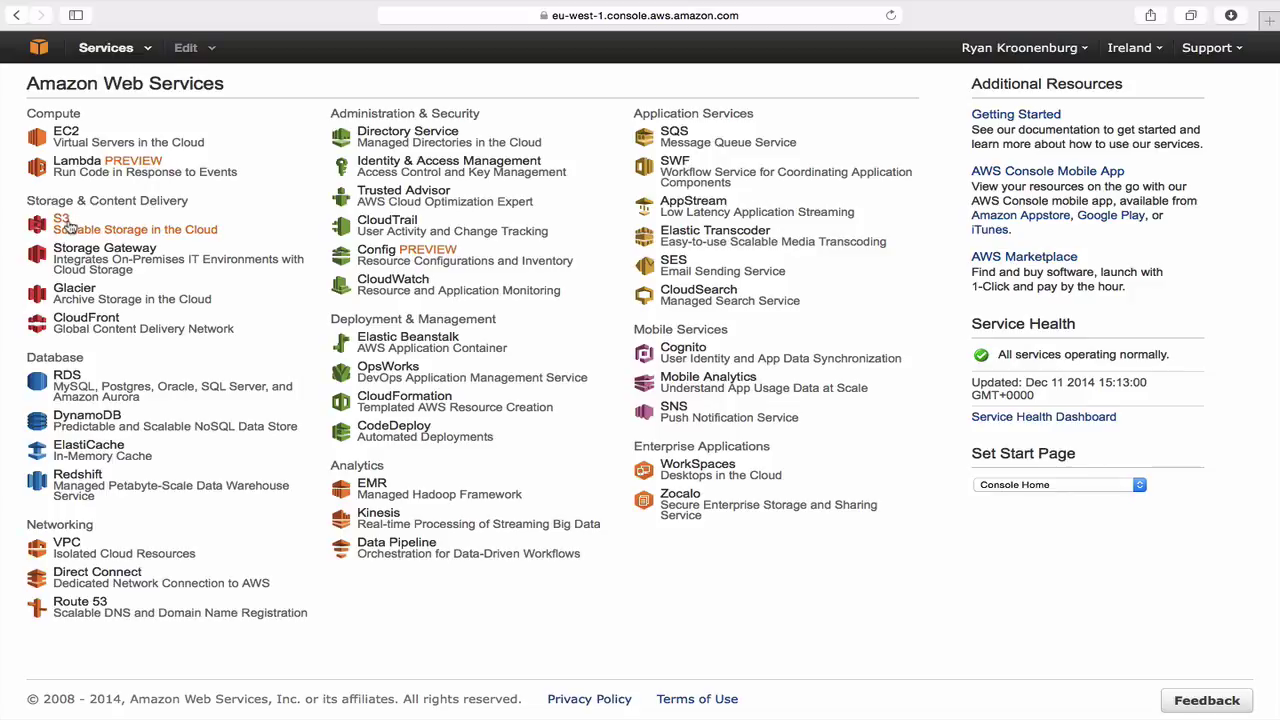
- Open the acloudguru bucket in S3 and view the properties of TestLogo.png
click(69, 224)
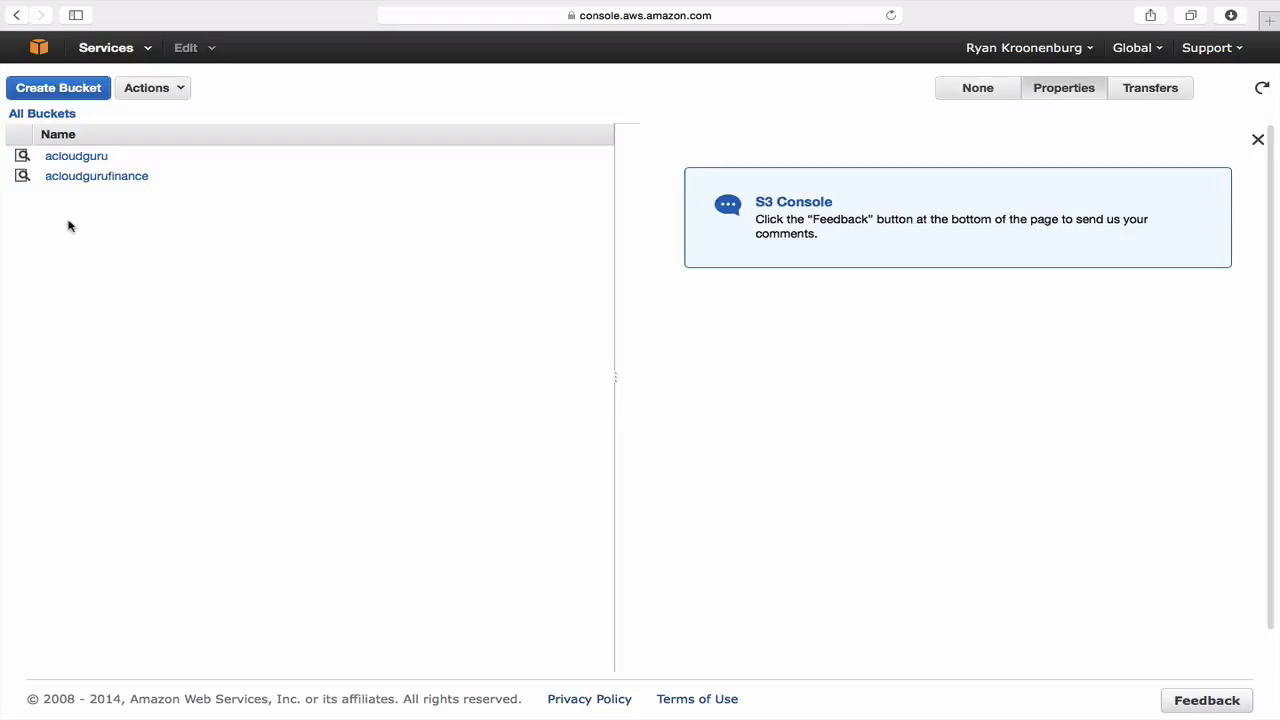
click(75, 158)
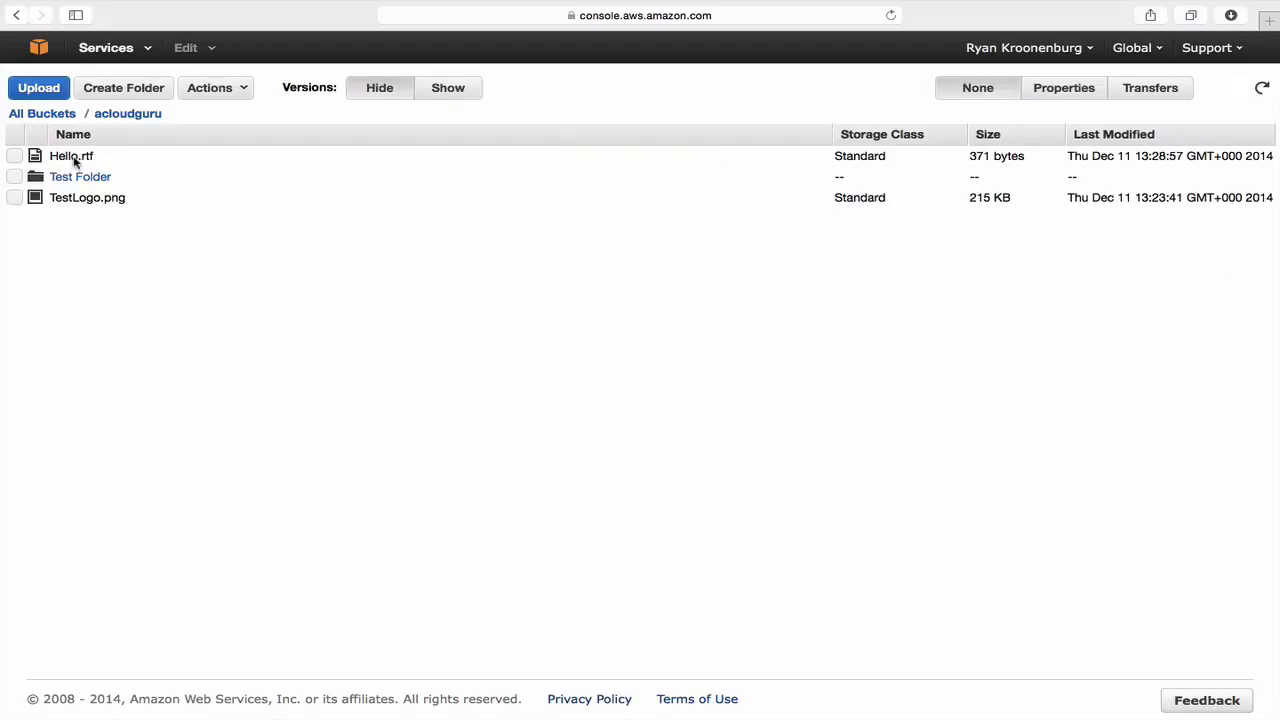
click(71, 203)
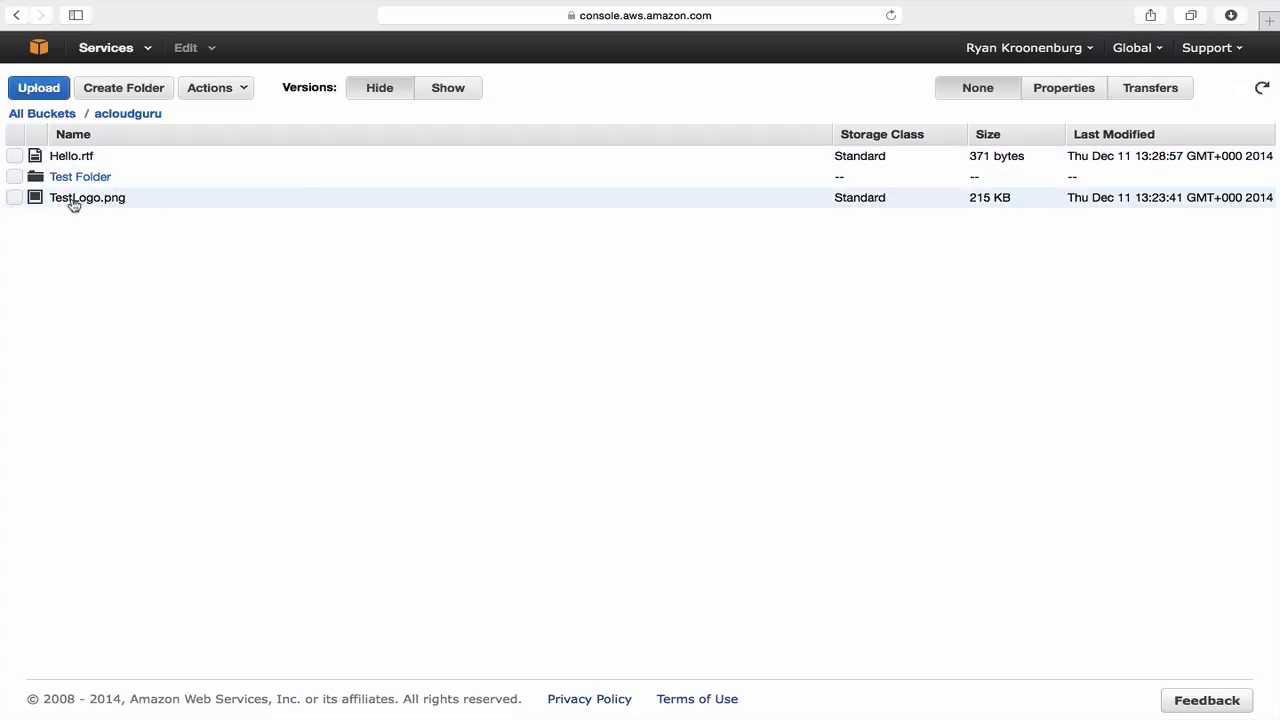
click(1061, 92)
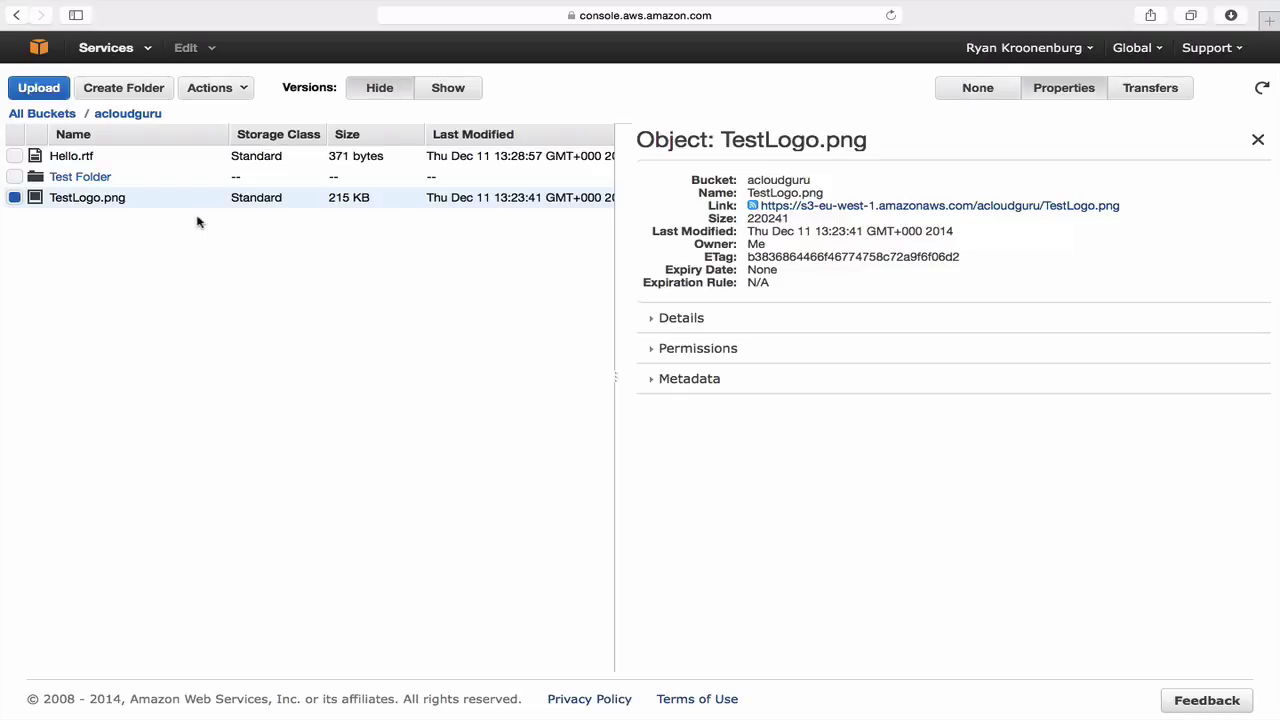
- Go to CloudFront from the console home and start creating a distribution with the Web delivery method
click(39, 50)
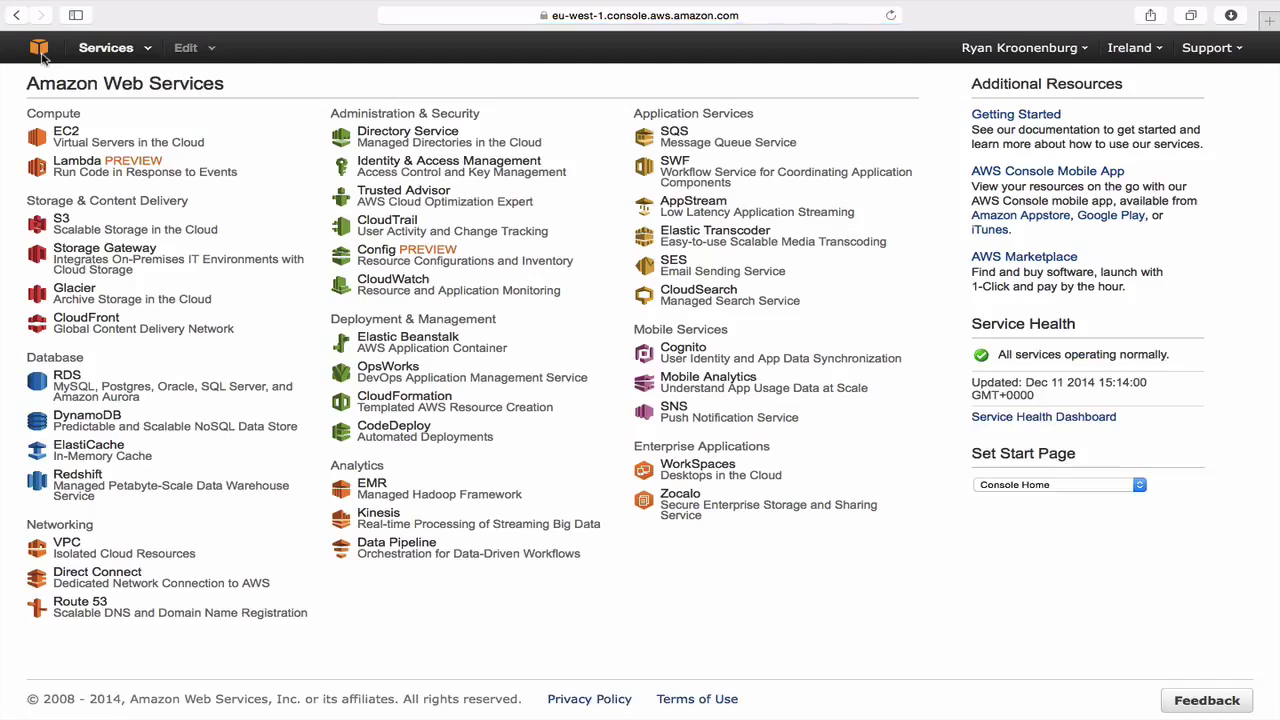
click(116, 333)
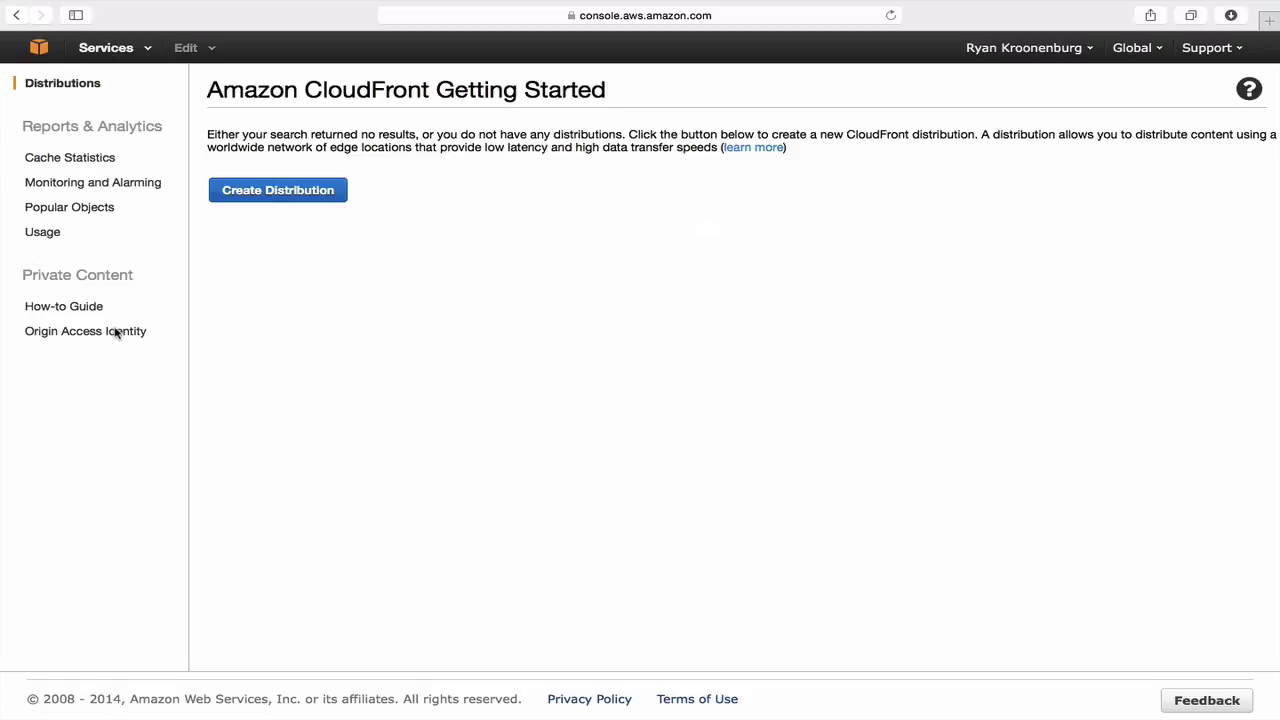
click(309, 199)
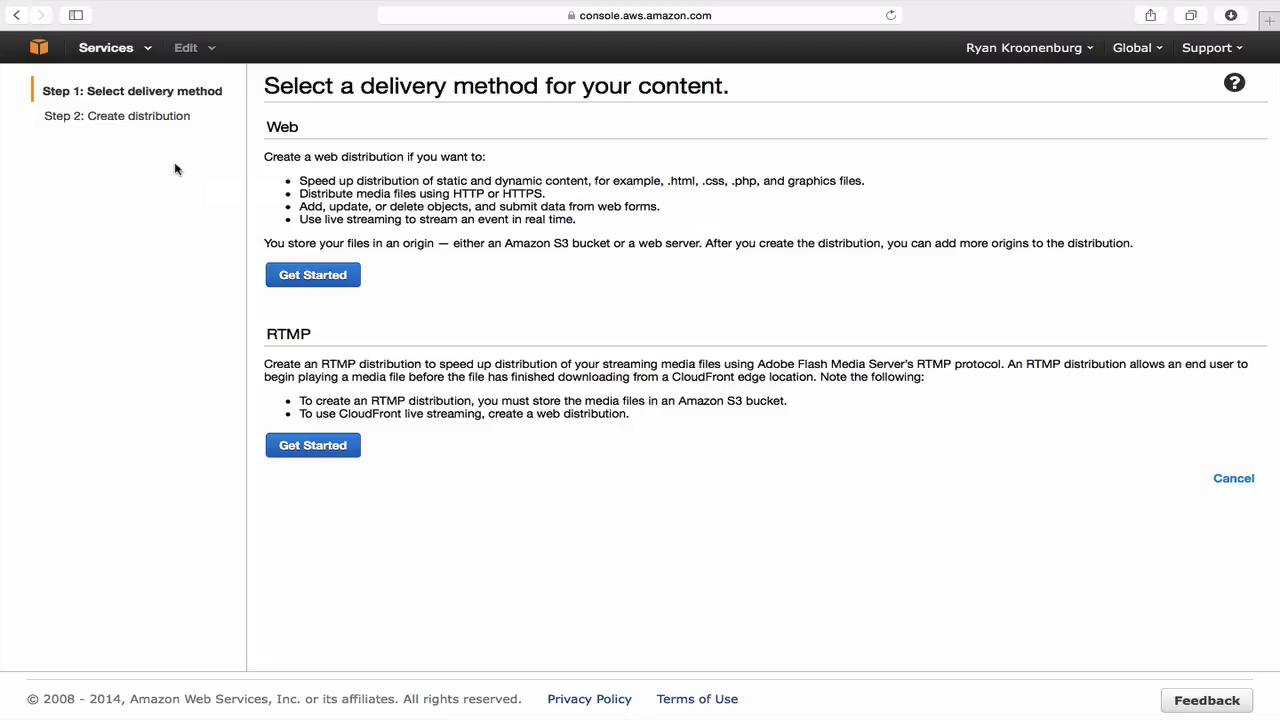
click(321, 276)
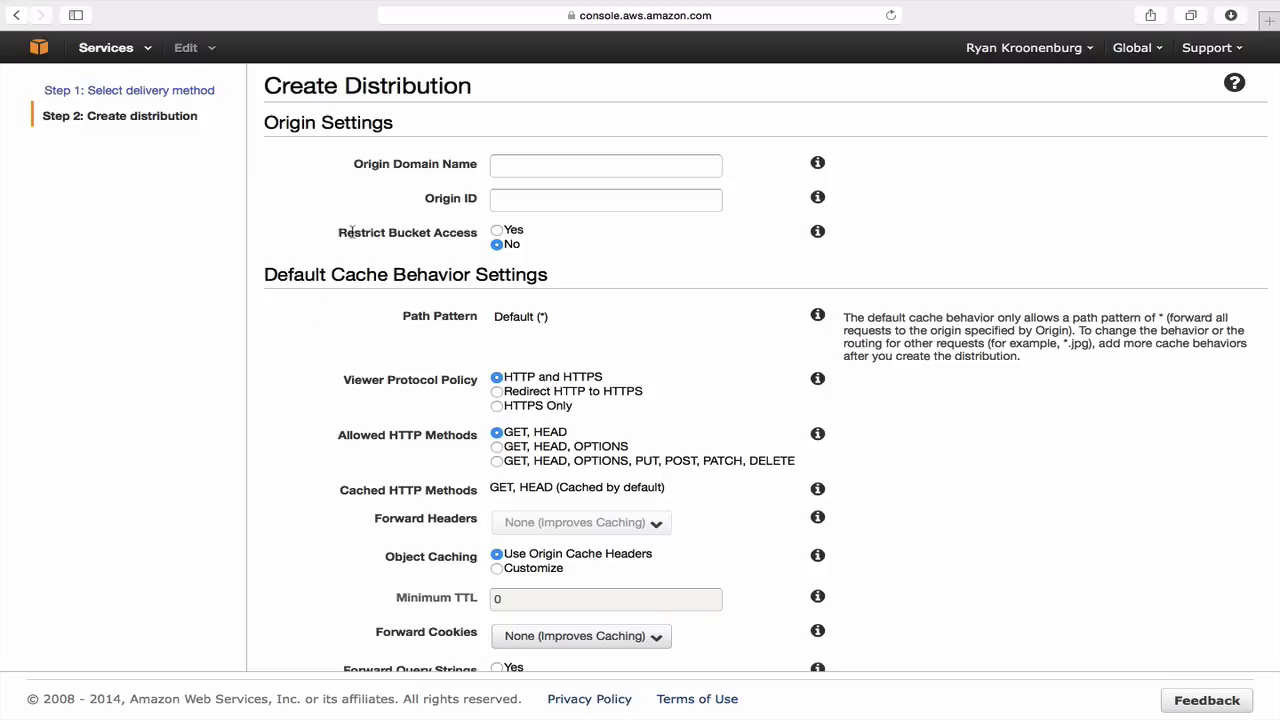
- Set the origin domain name to acloudguru.s3.amazonaws.com and restrict bucket access
click(540, 163)
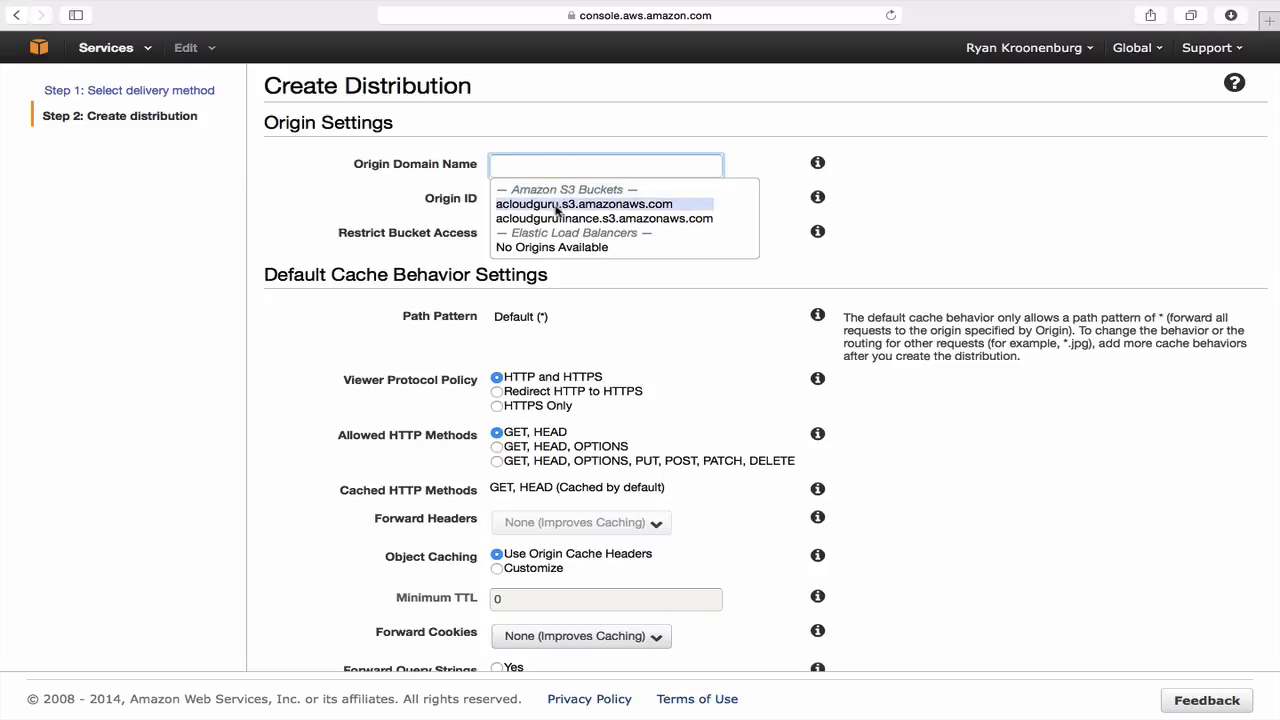
click(556, 204)
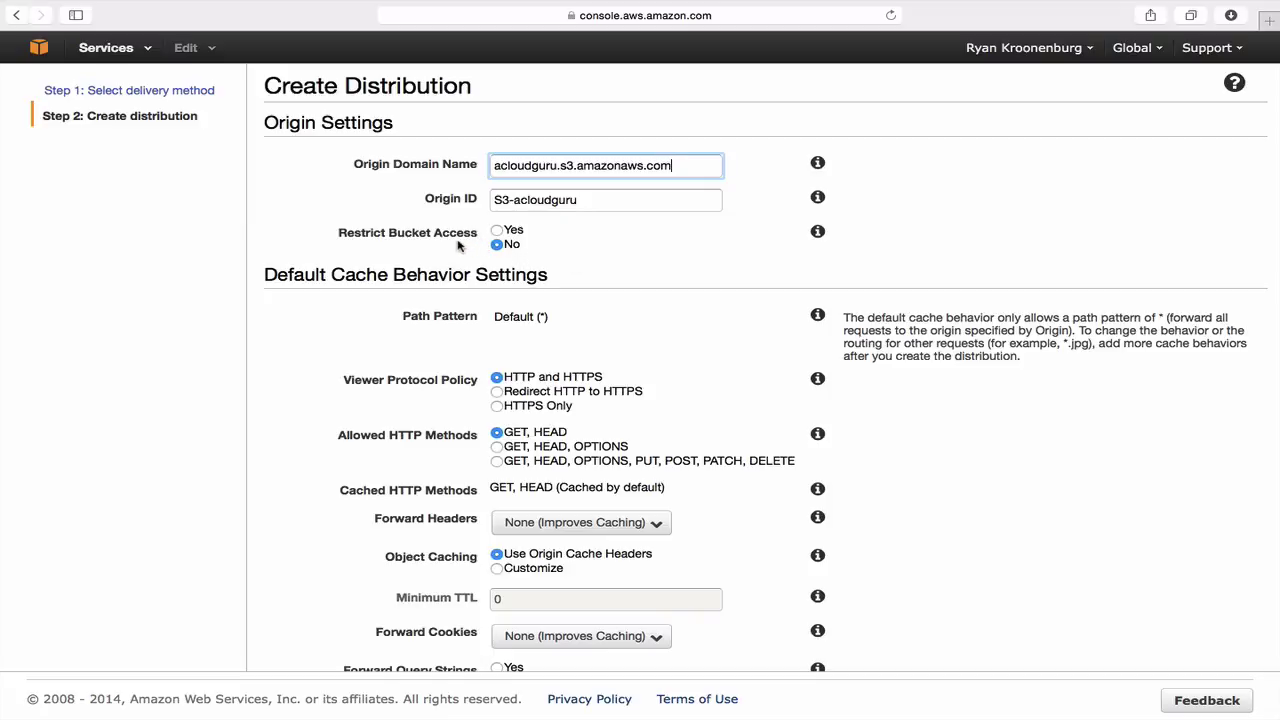
click(497, 231)
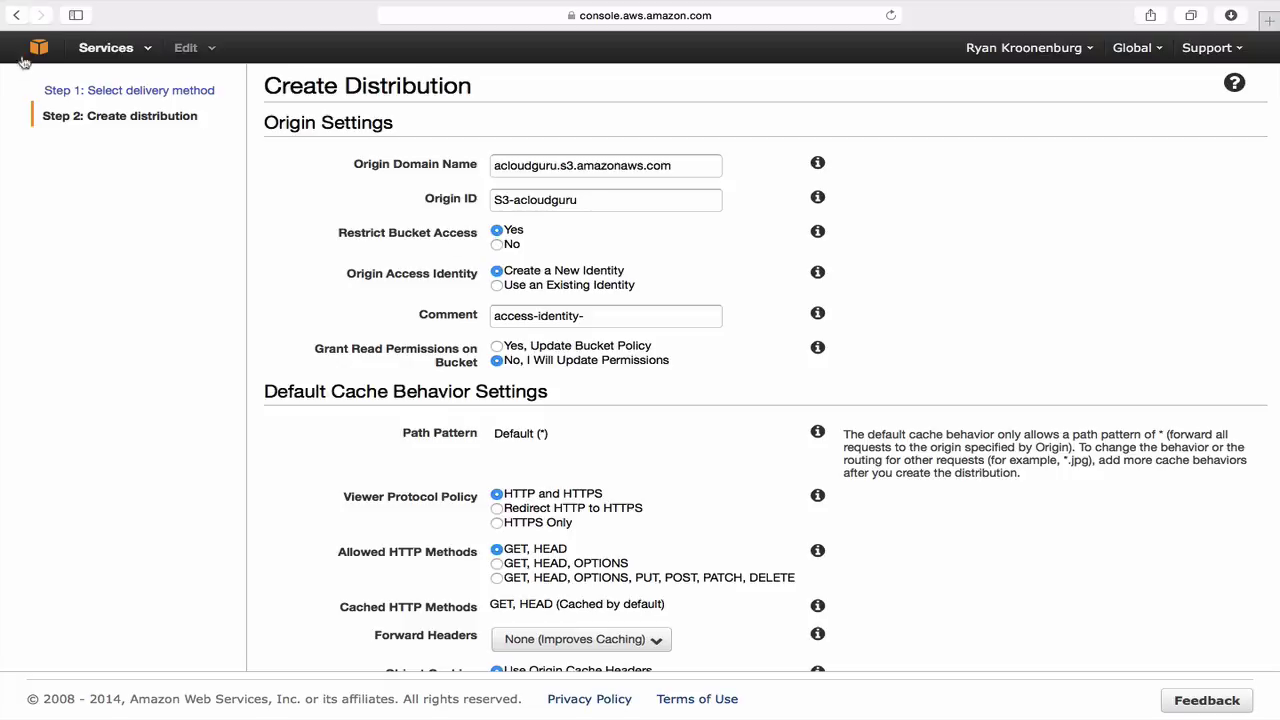
- View the properties of TestLogo.png in the acloudguru S3 bucket in a second browser tab, and return to the distribution form
key(super+t)
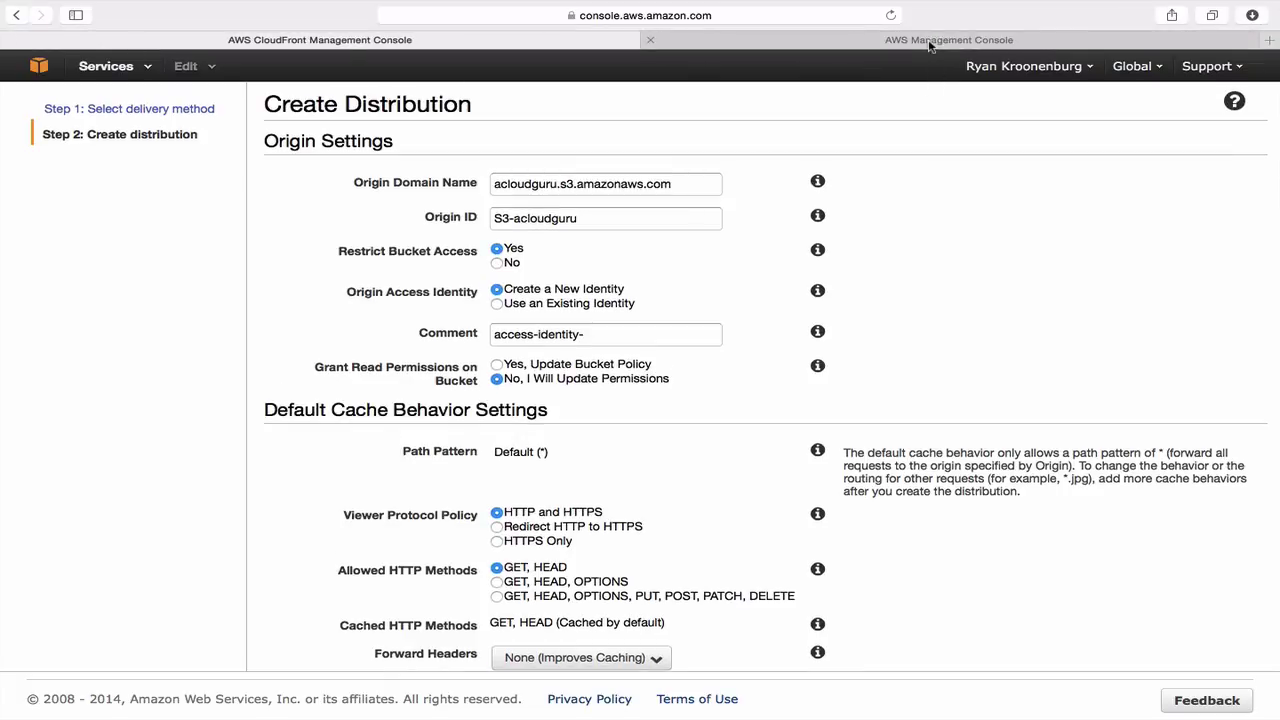
click(928, 45)
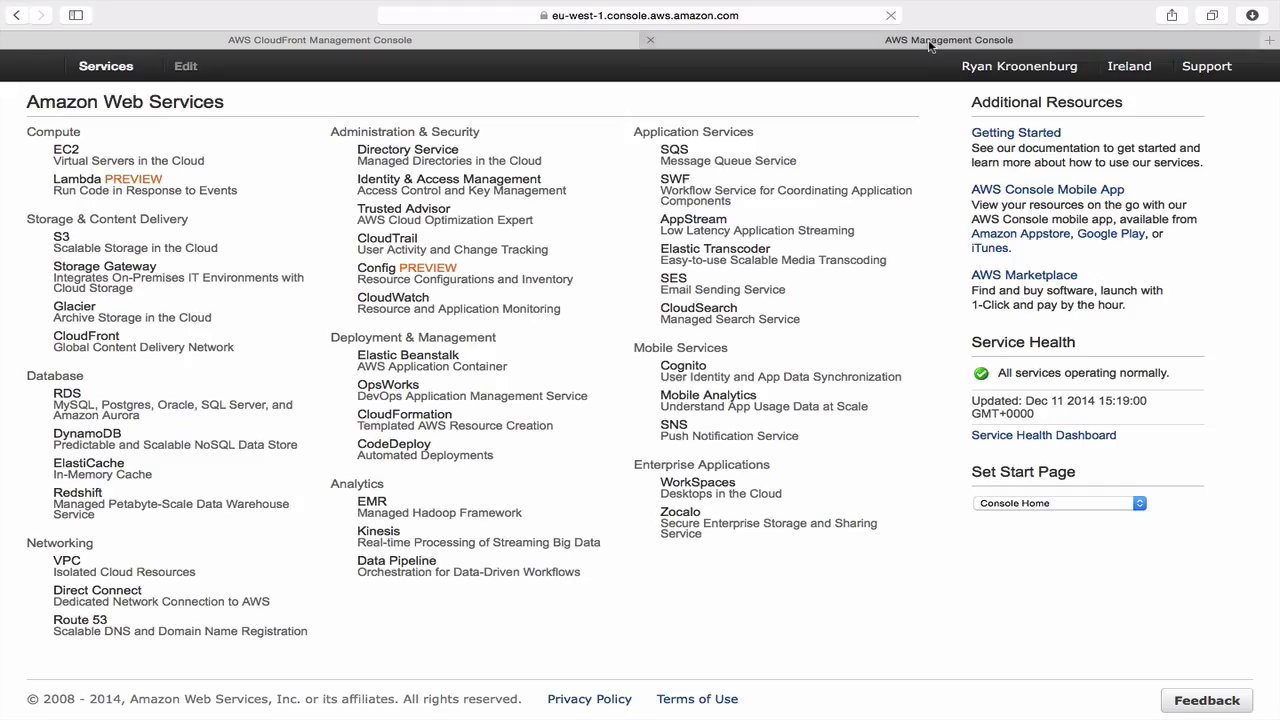
click(61, 240)
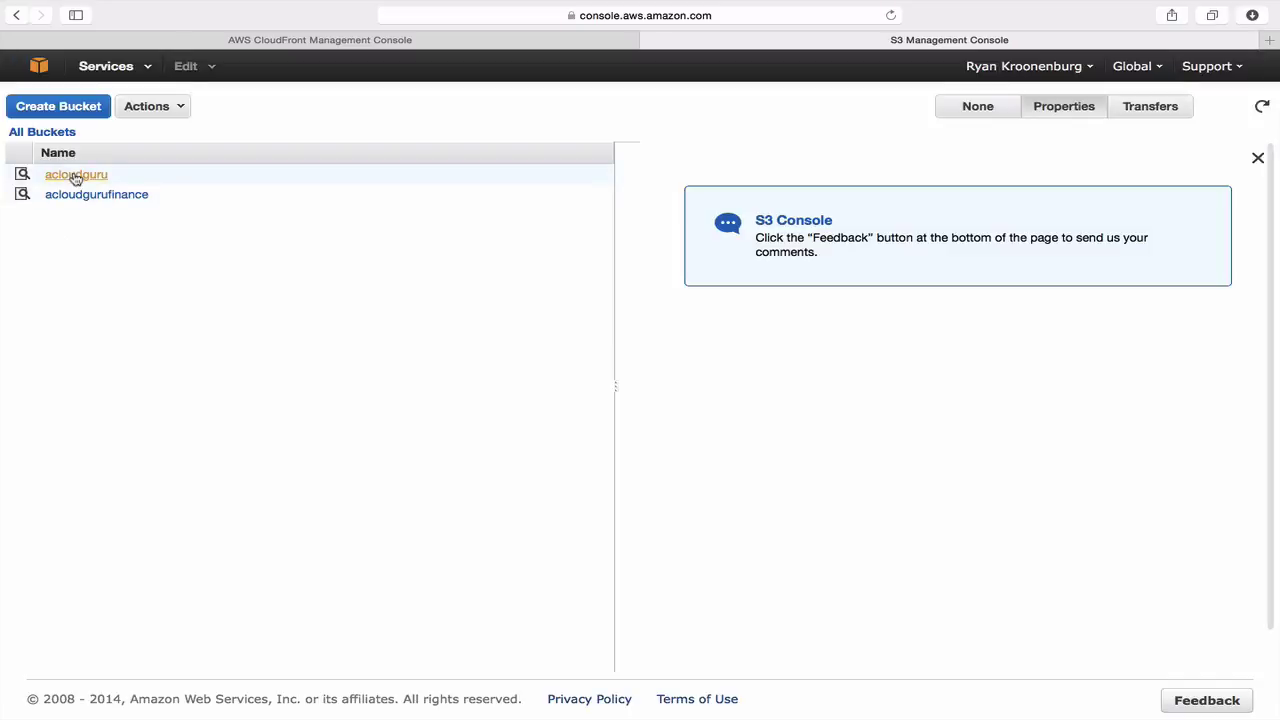
click(80, 174)
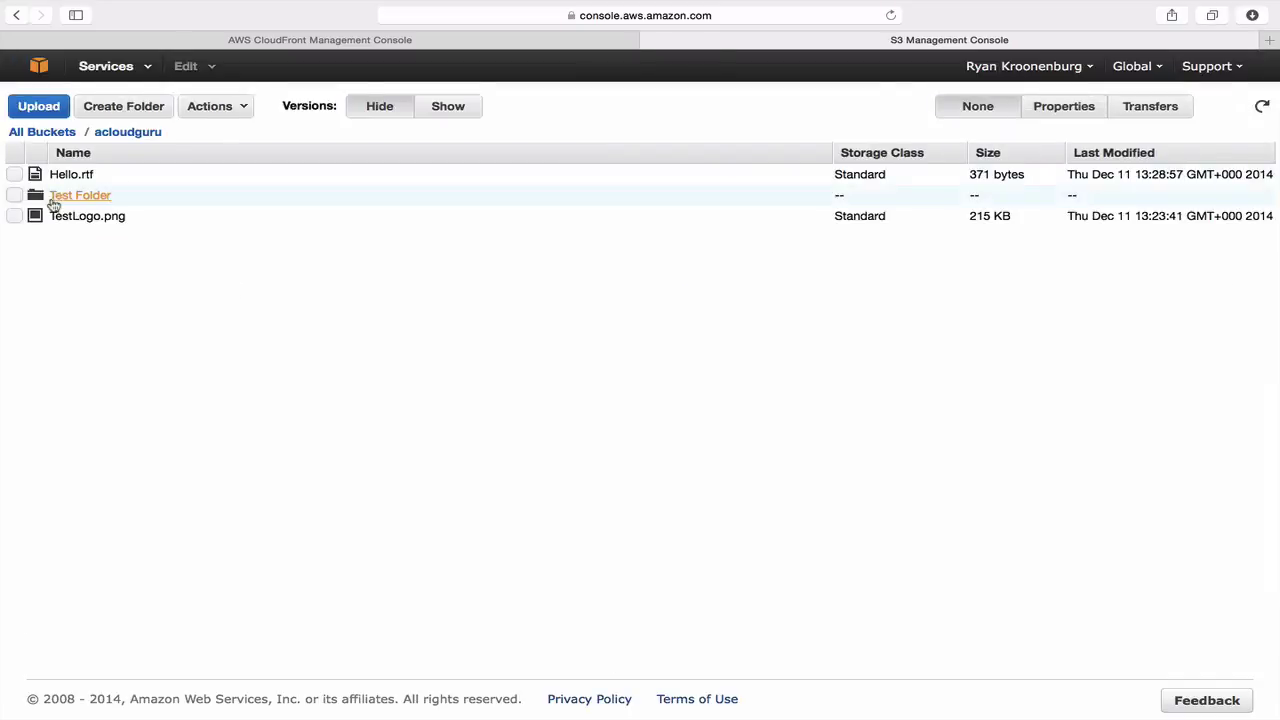
click(77, 221)
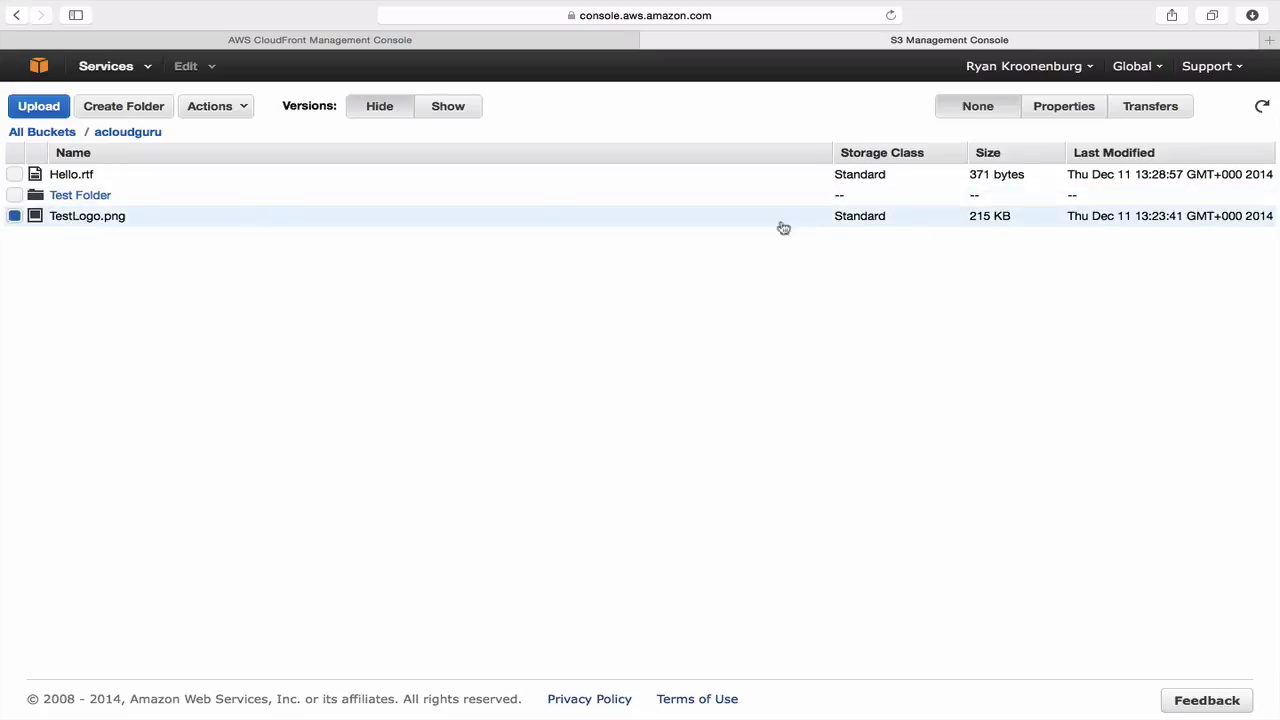
click(1064, 112)
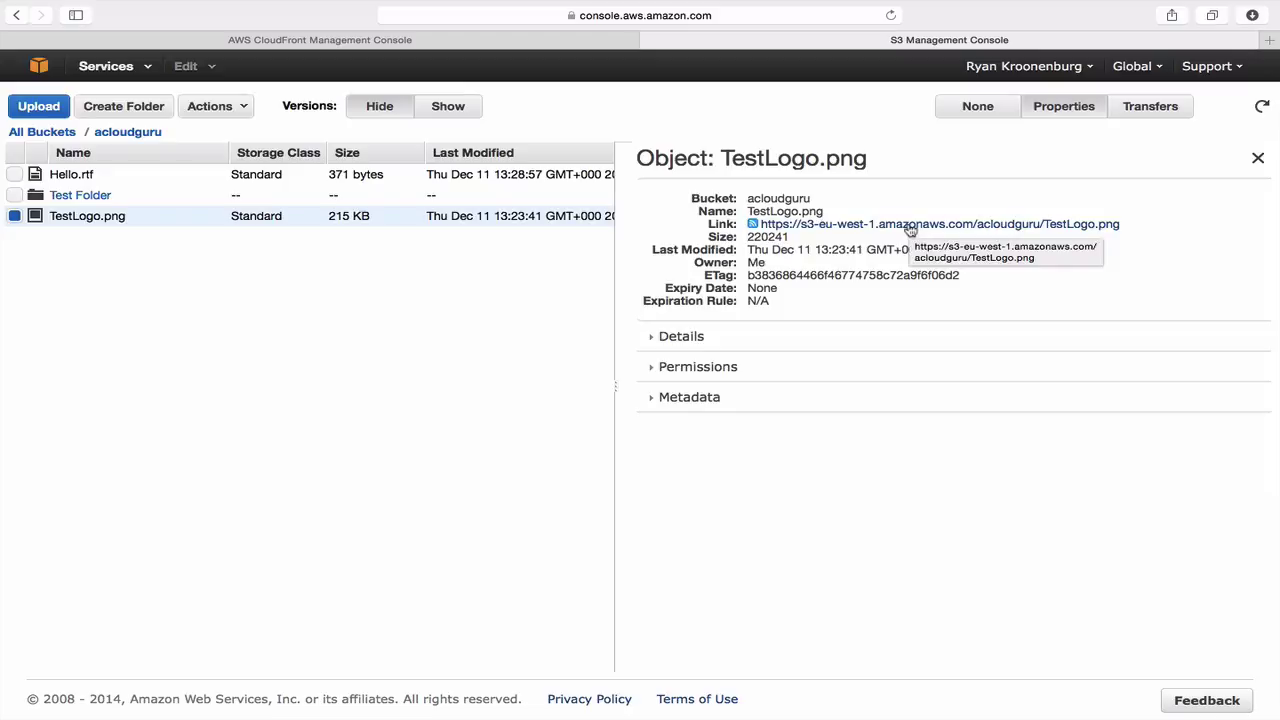
click(508, 40)
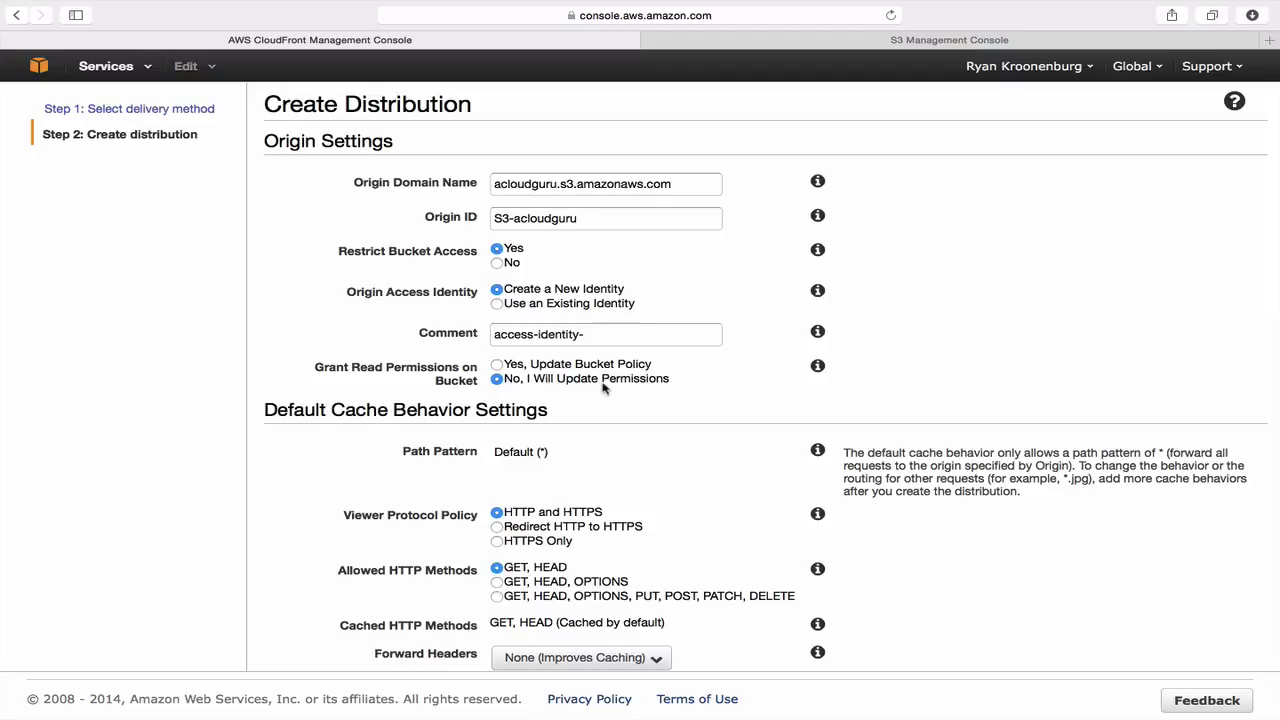
- Make only Hello.rtf in the acloudguru S3 bucket public and return to the CloudFront distribution form
click(930, 44)
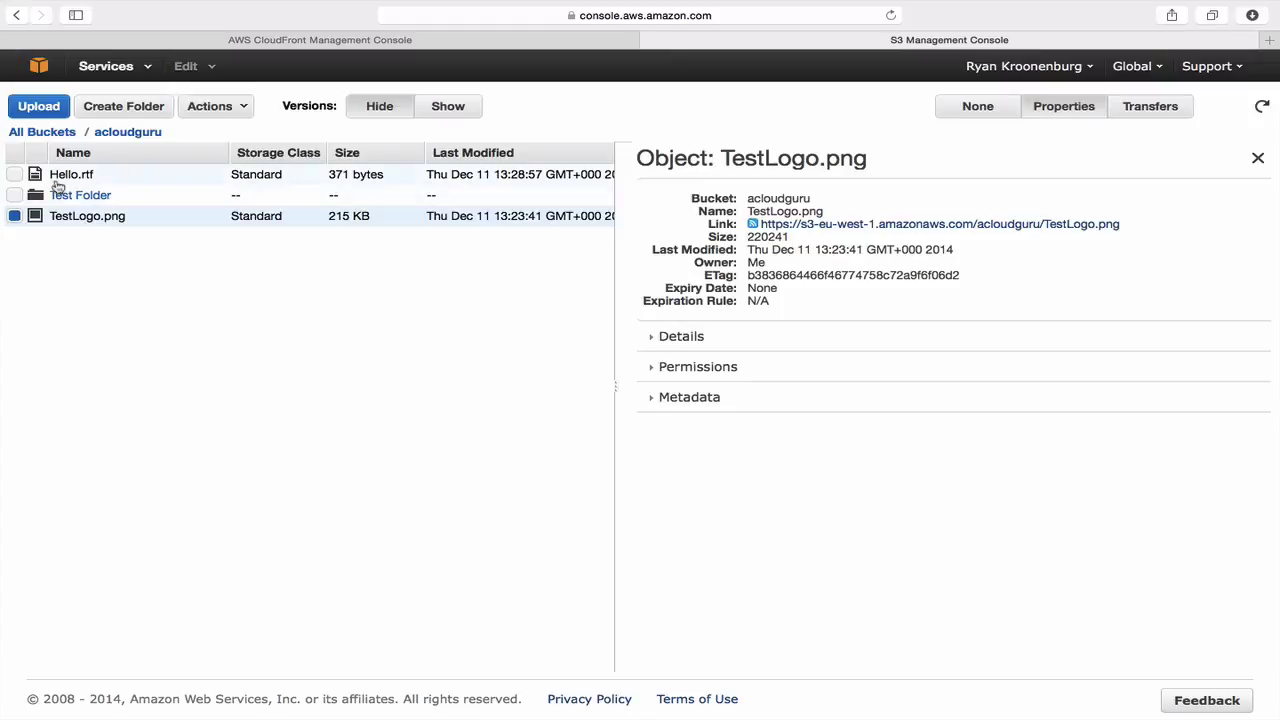
click(15, 175)
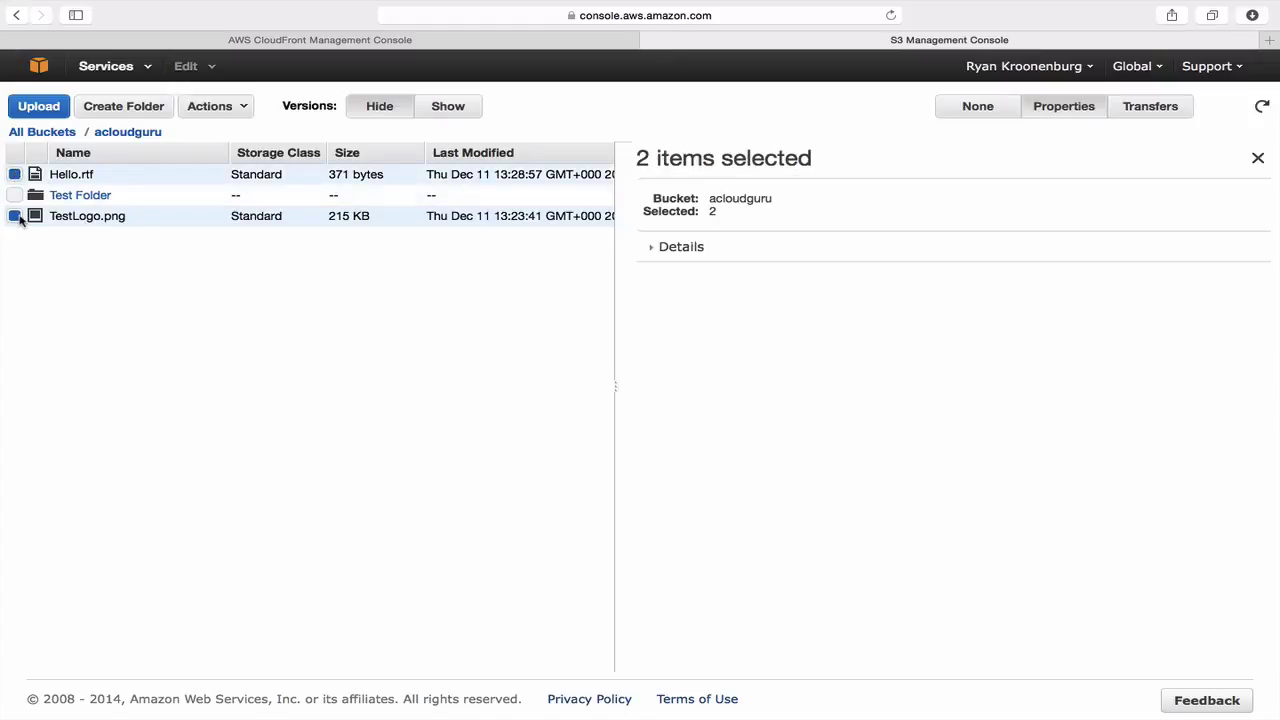
click(14, 216)
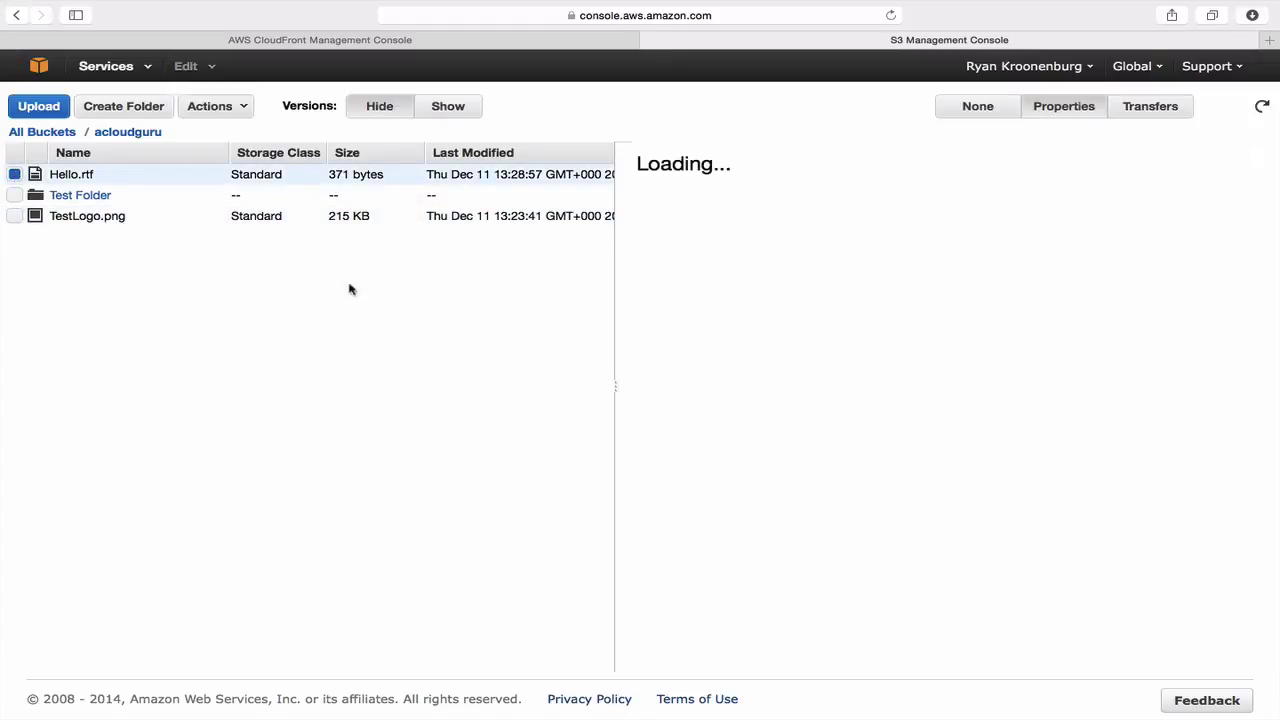
click(237, 112)
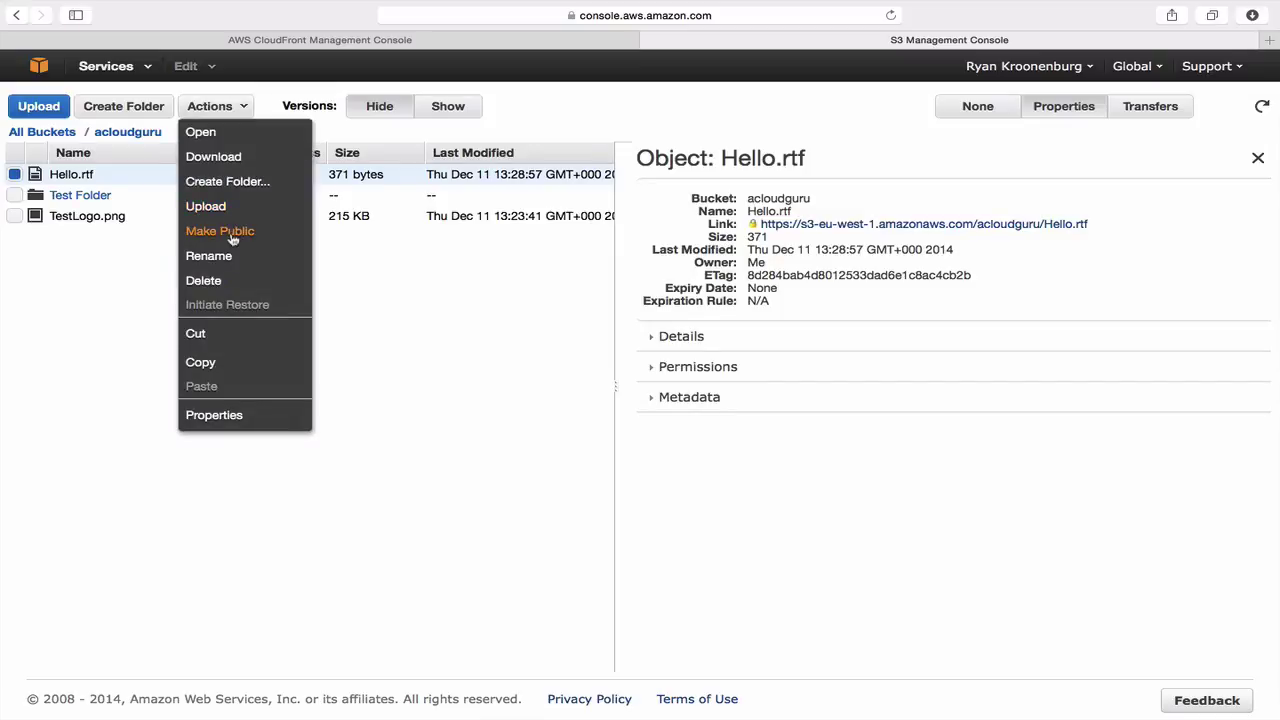
click(225, 231)
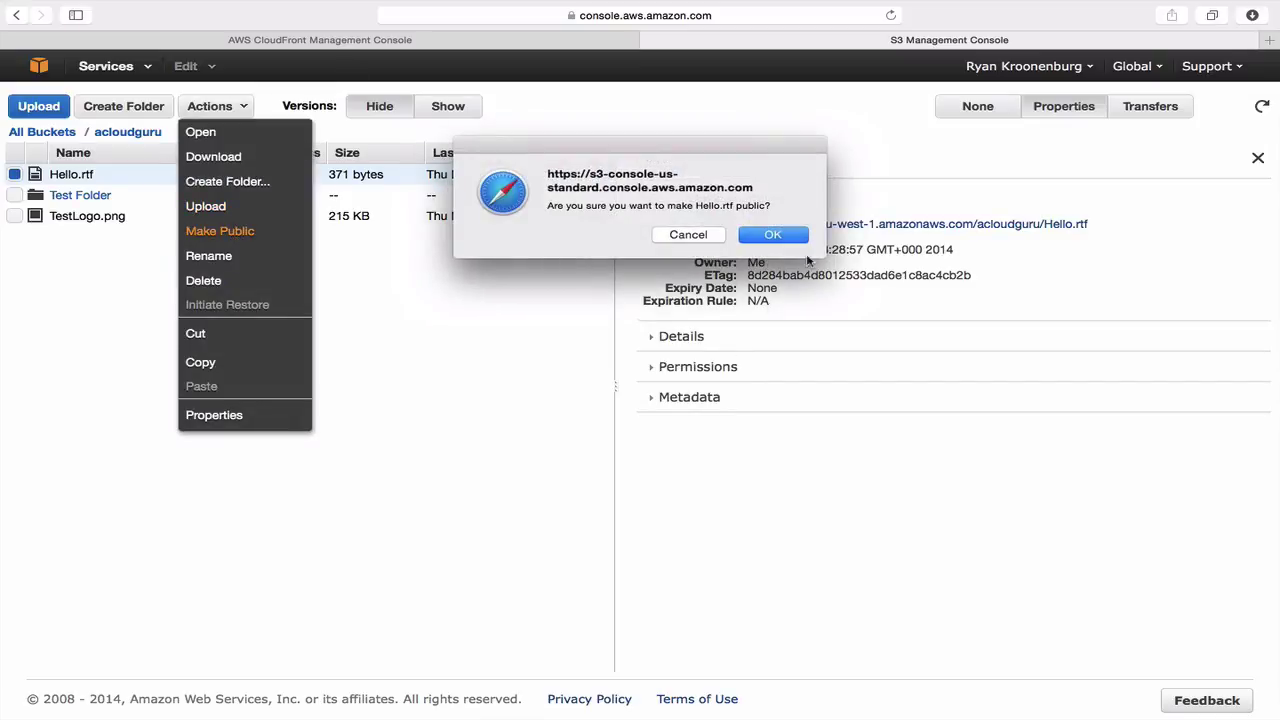
click(766, 235)
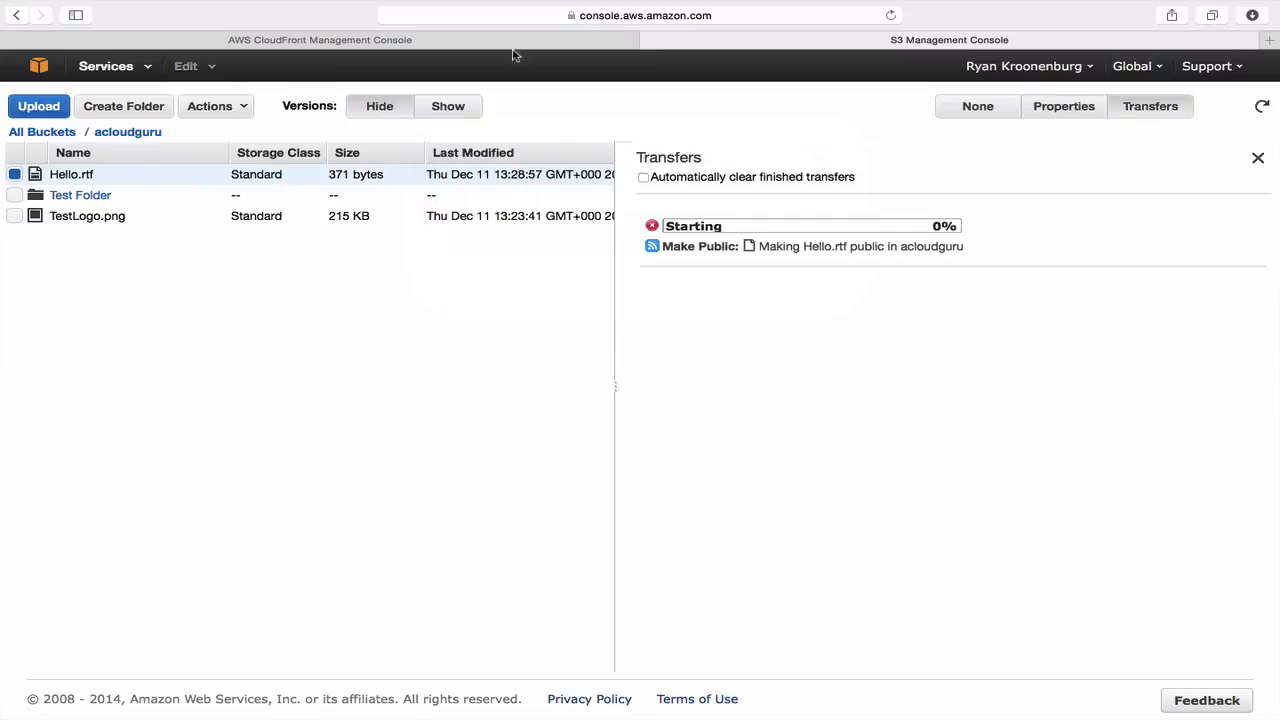
click(514, 40)
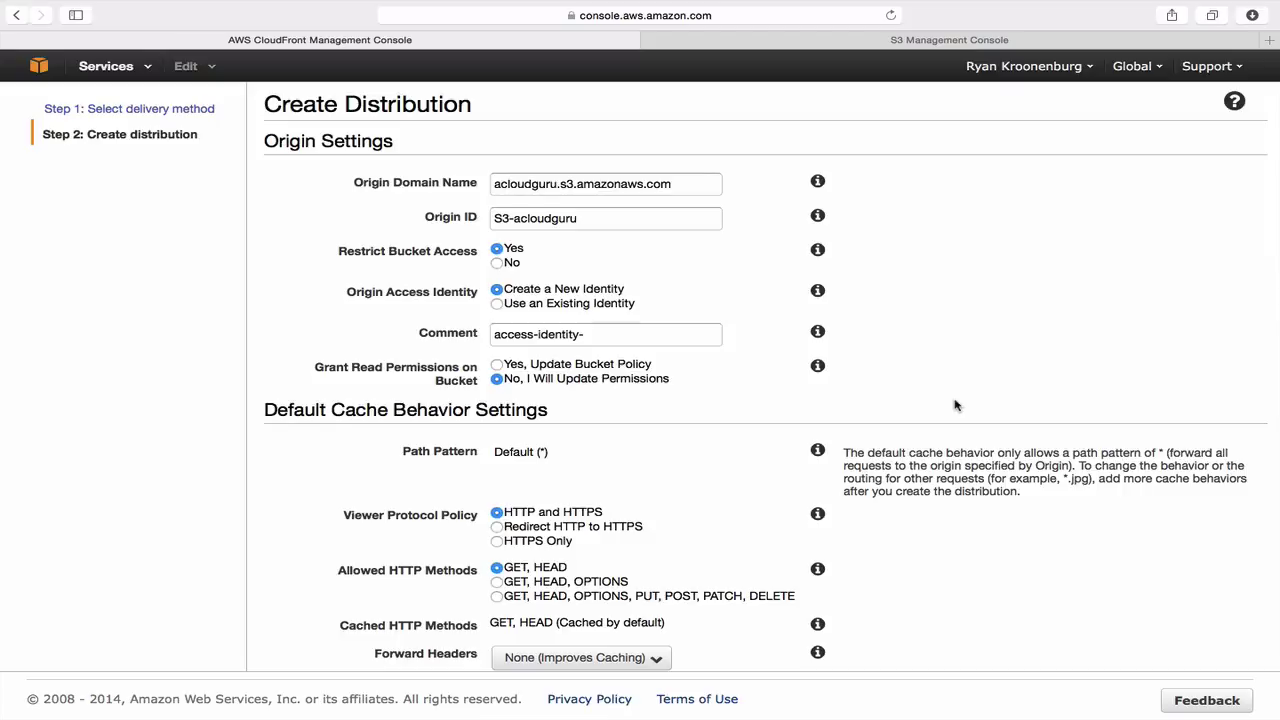
- Try the allowed HTTP methods option that includes PUT, POST, PATCH and DELETE, and switch back to GET, HEAD
scroll(955, 405, down, 5)
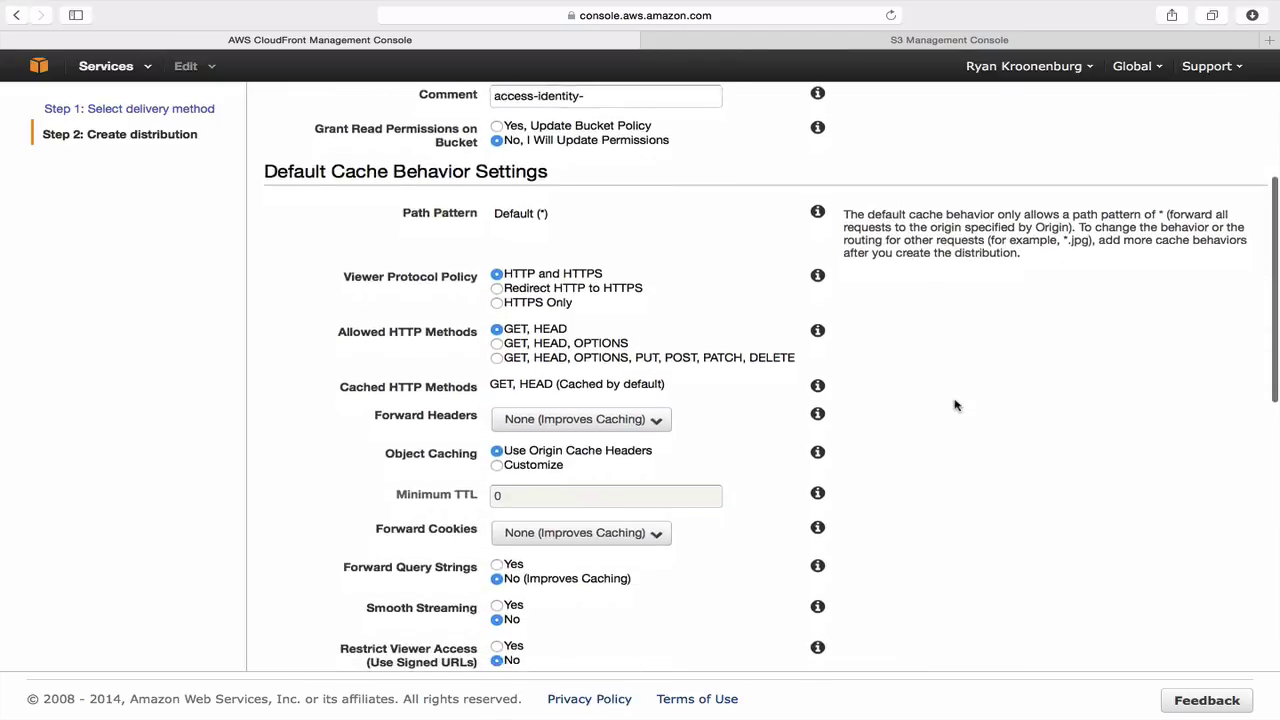
scroll(955, 405, down, 2)
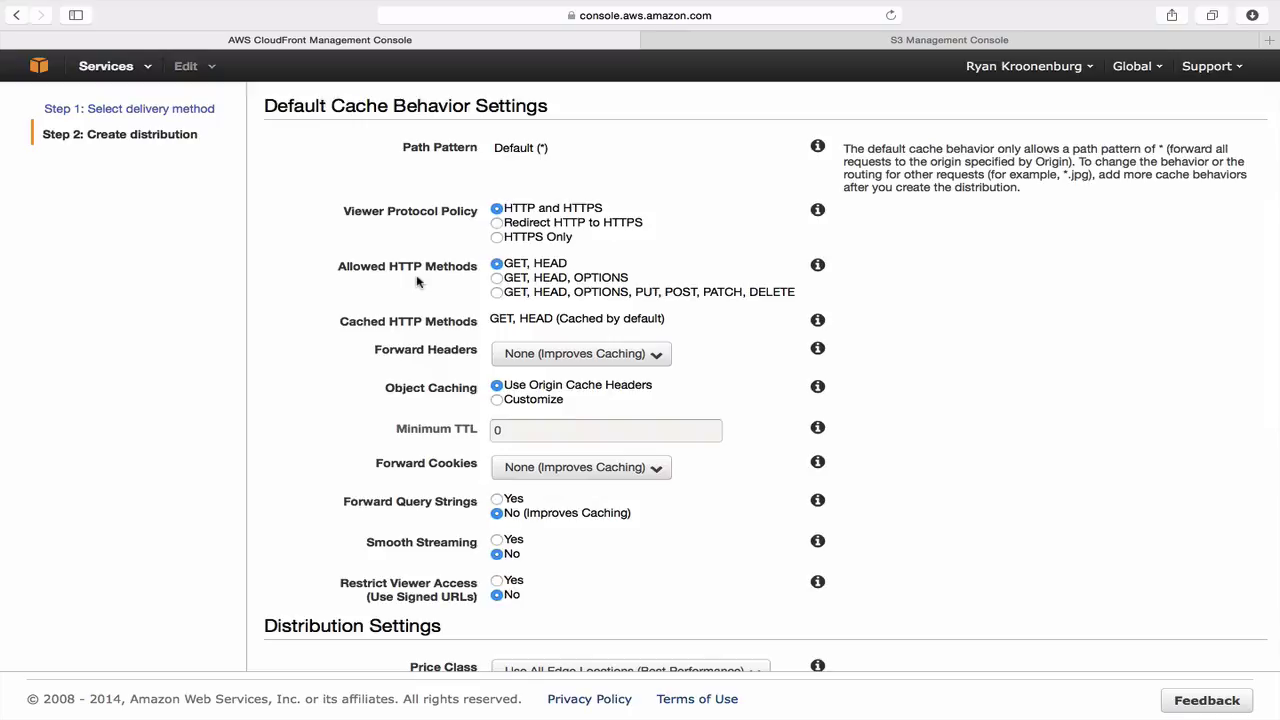
click(497, 293)
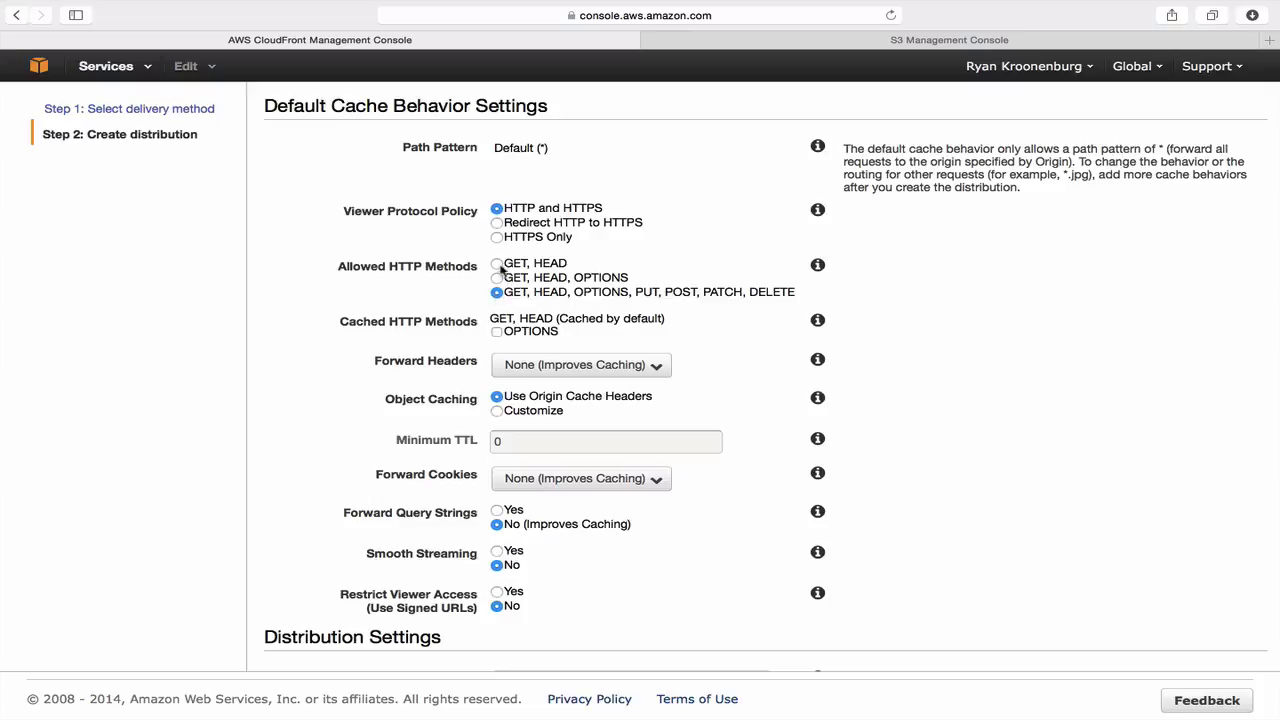
click(497, 263)
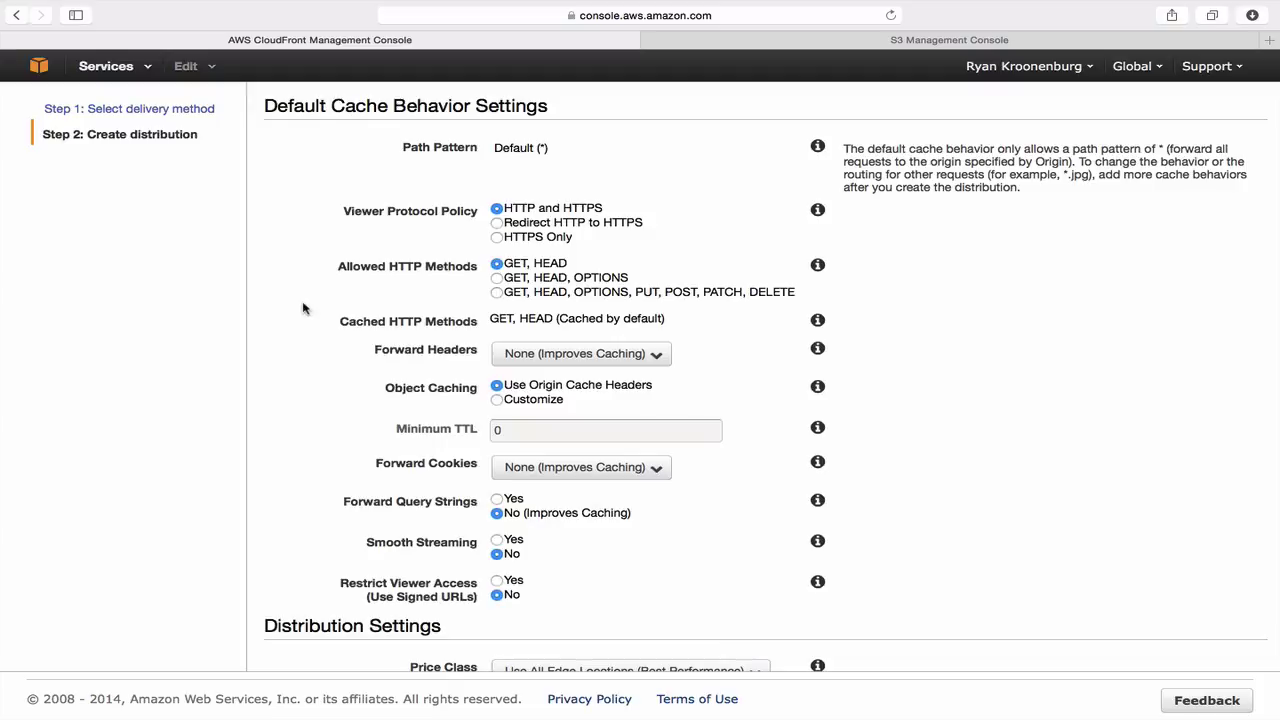
- Set object caching to Customize with a minimum TTL of 60
scroll(303, 308, down, 3)
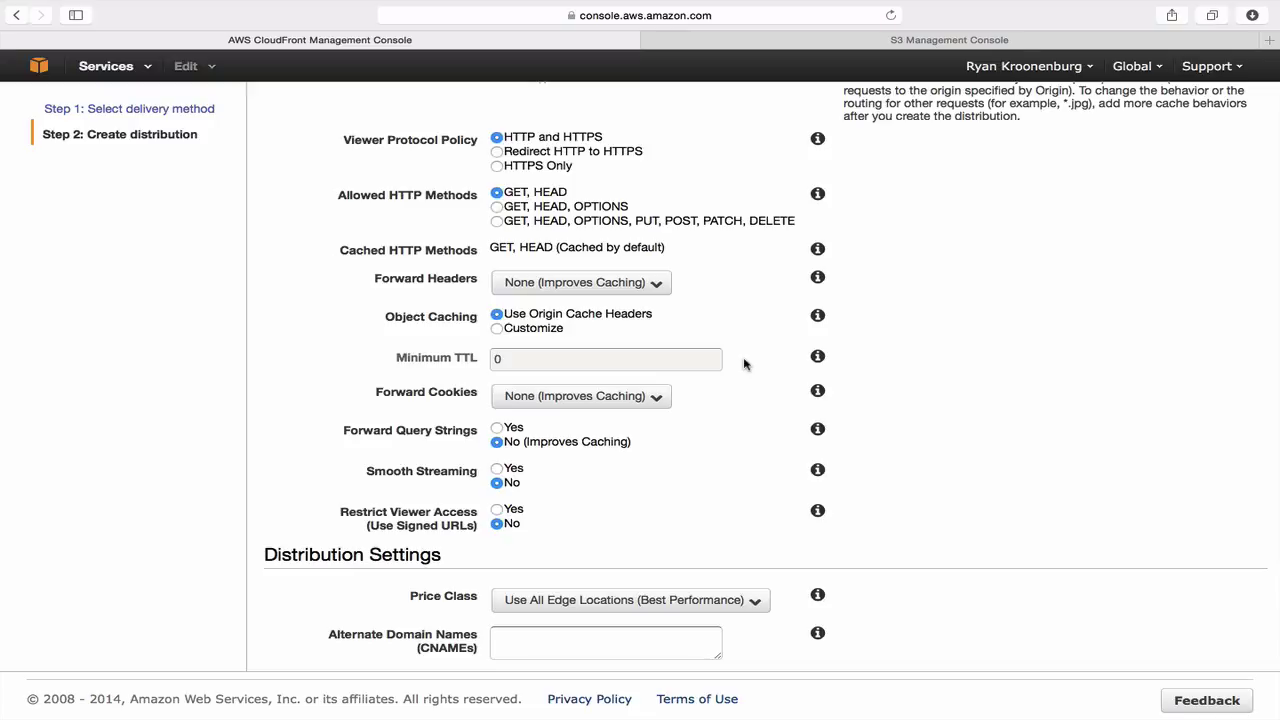
click(514, 330)
drag(565, 364, 416, 347)
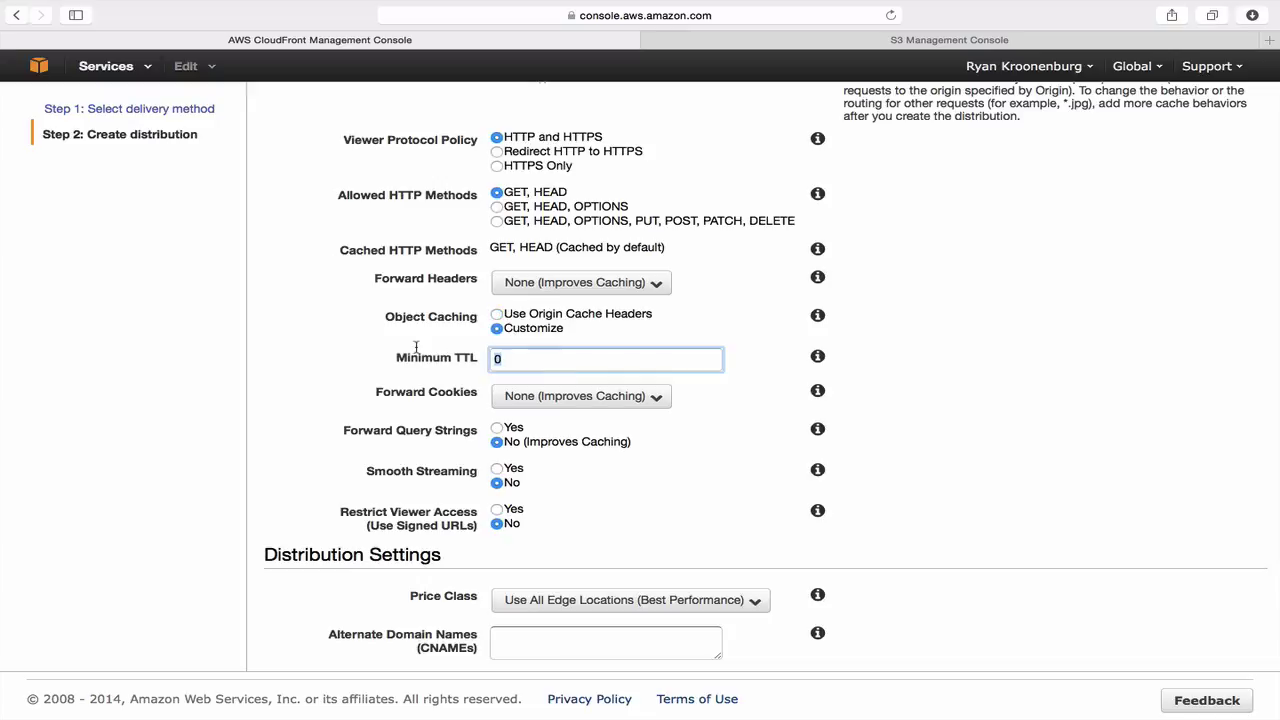
text(60)
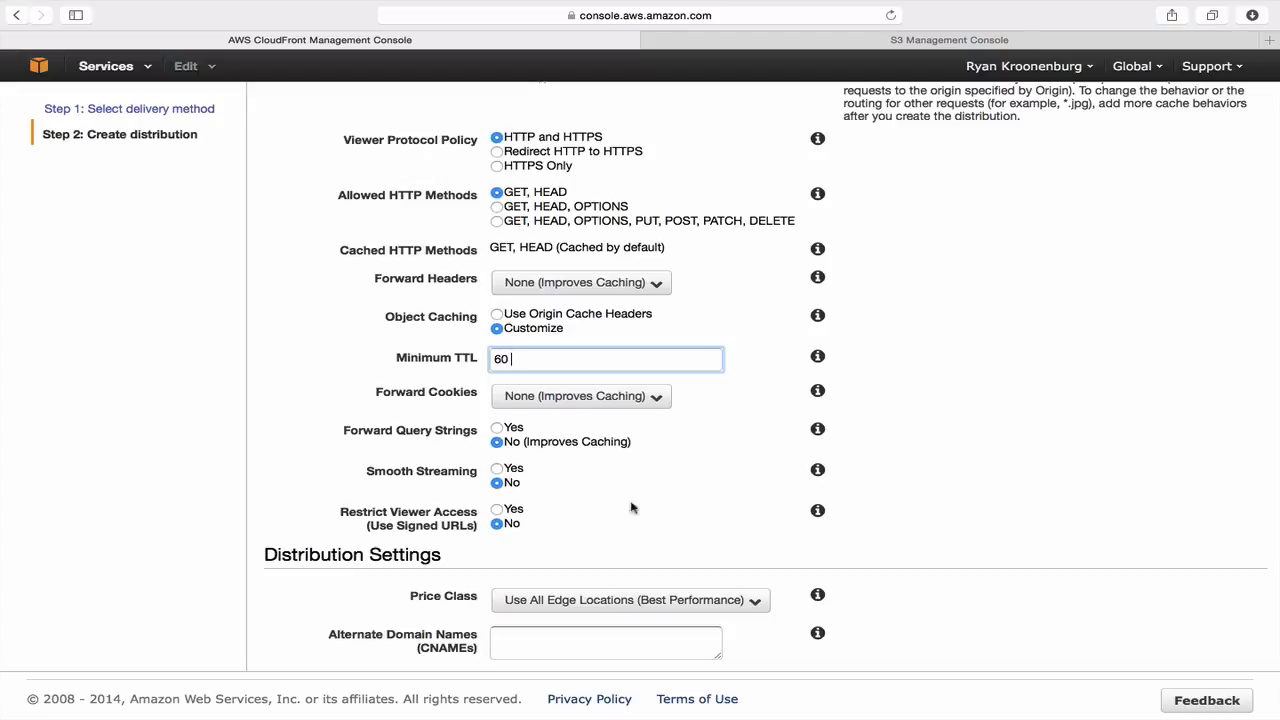
- Select Use All Edge Locations (Best Performance) as the price class in the distribution settings
scroll(937, 417, down, 3)
scroll(937, 417, down, 6)
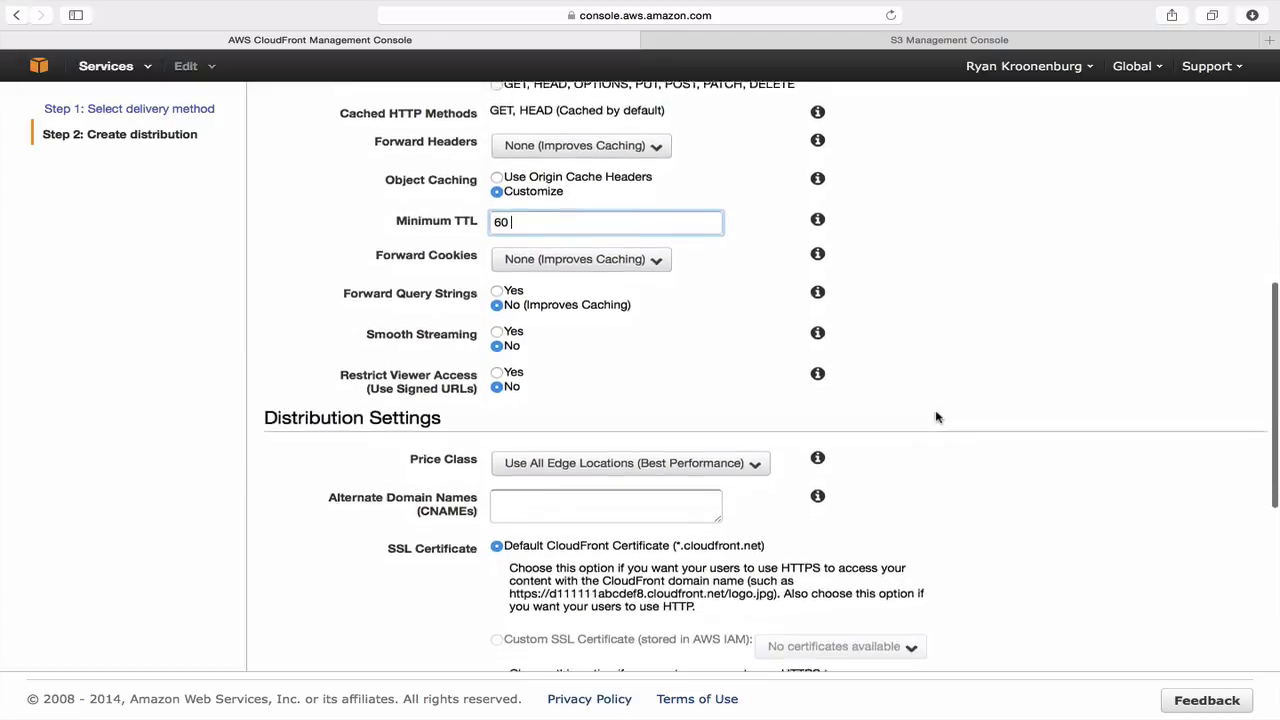
scroll(937, 417, down, 2)
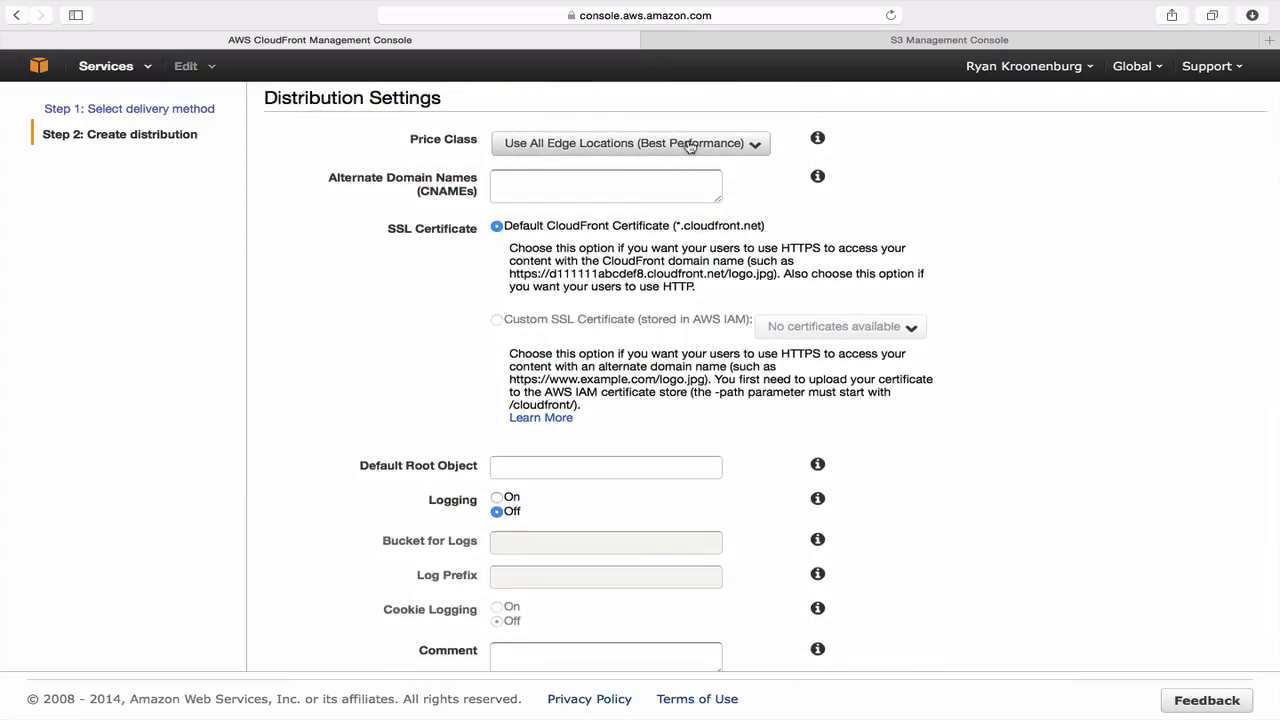
click(689, 146)
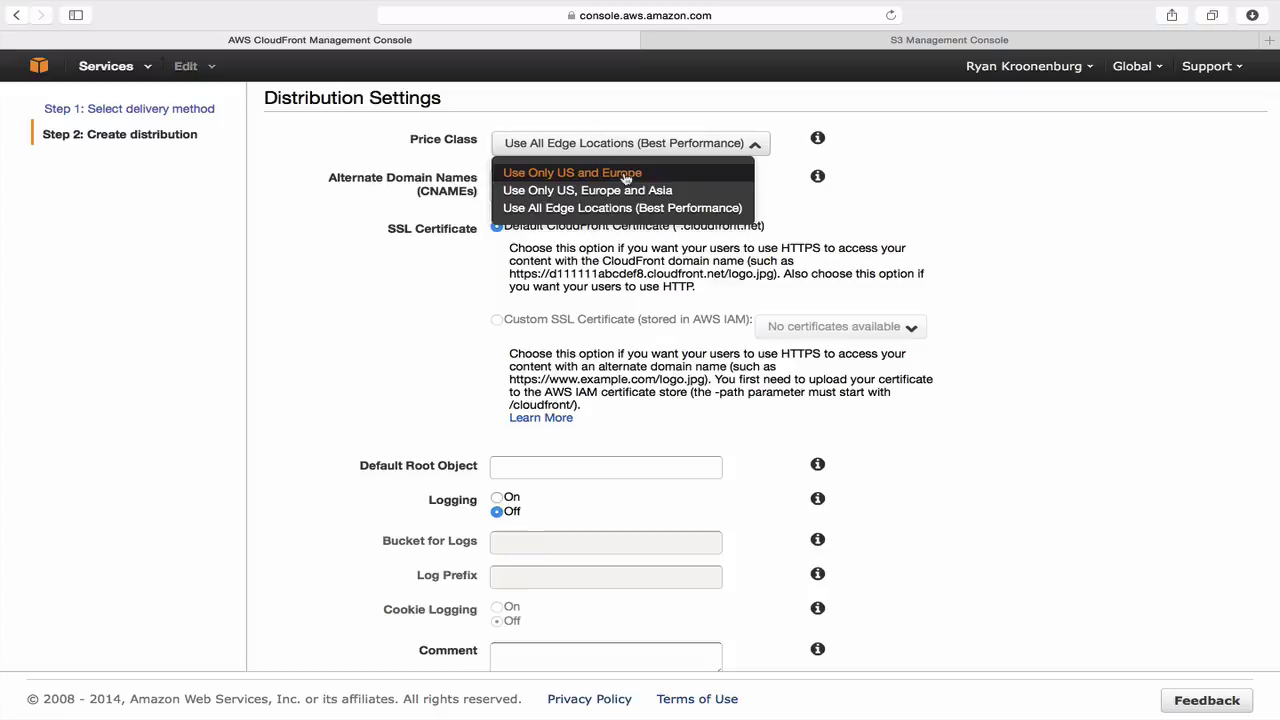
click(684, 208)
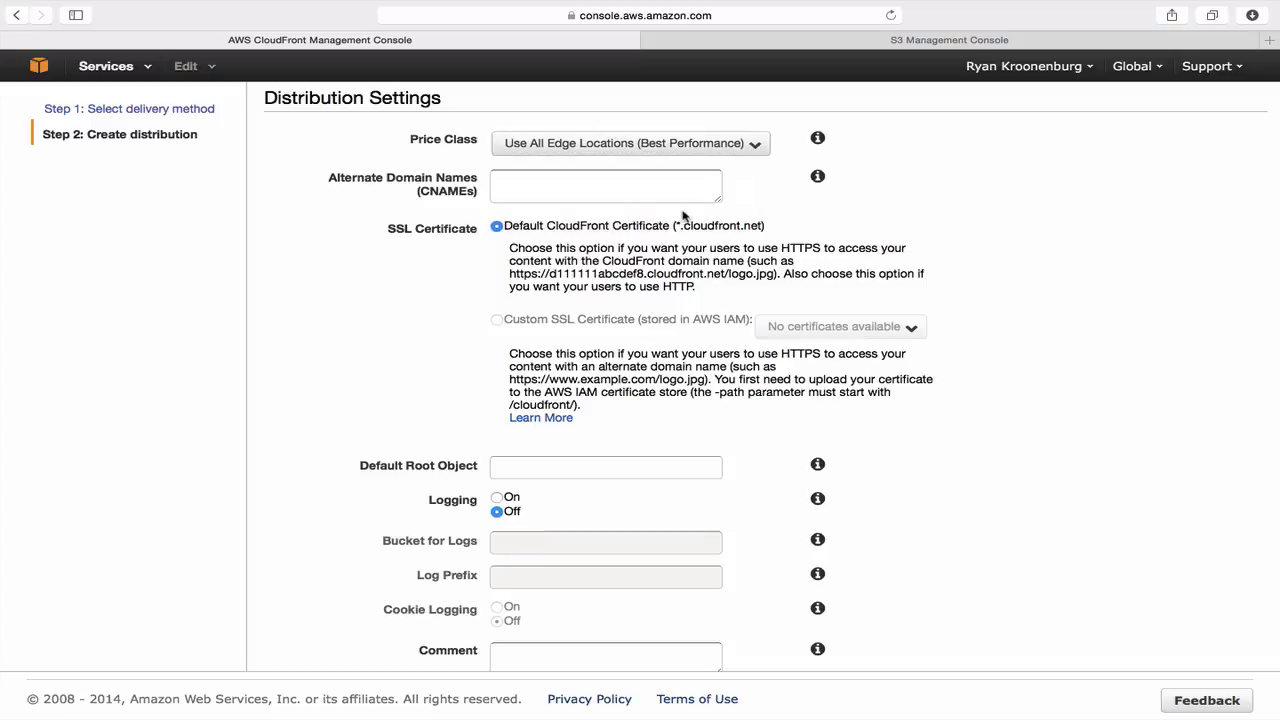
- Try cdn.acloud.guru as the alternate domain name (CNAME), and clear the entry again
click(607, 185)
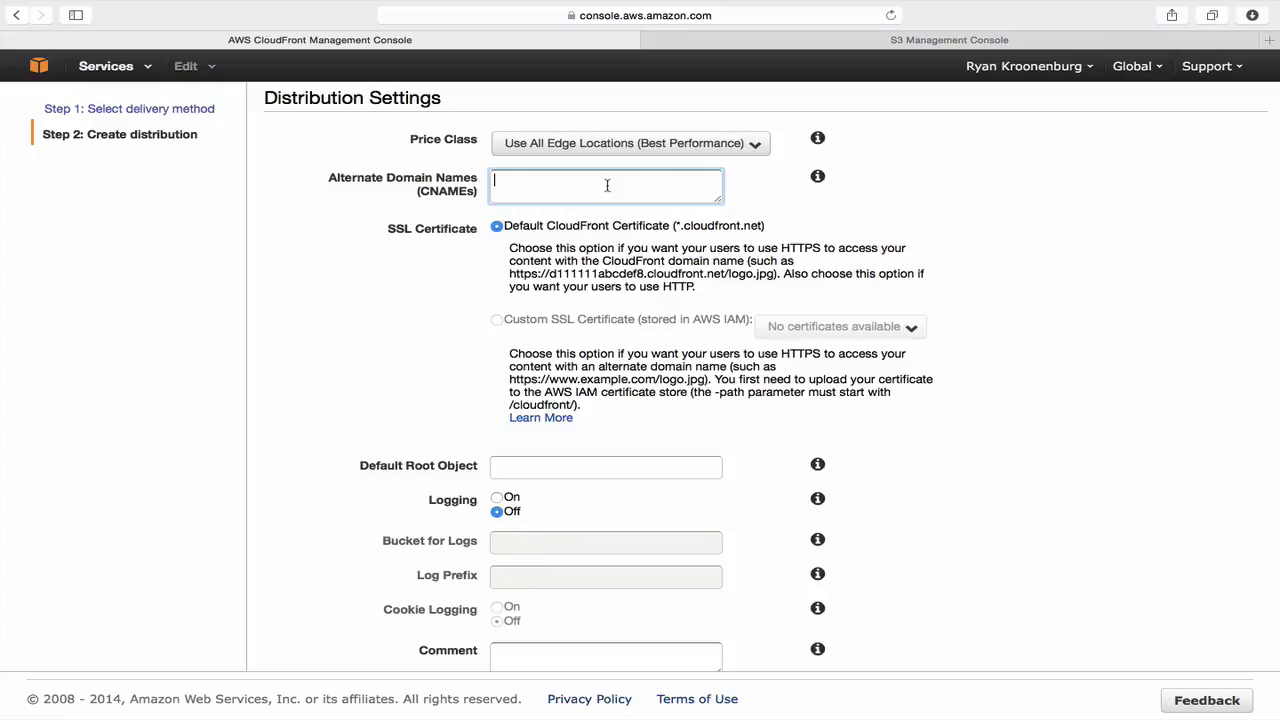
text(cdn.acloud.guru)
scroll(843, 210, down, 1)
scroll(843, 210, down, 1)
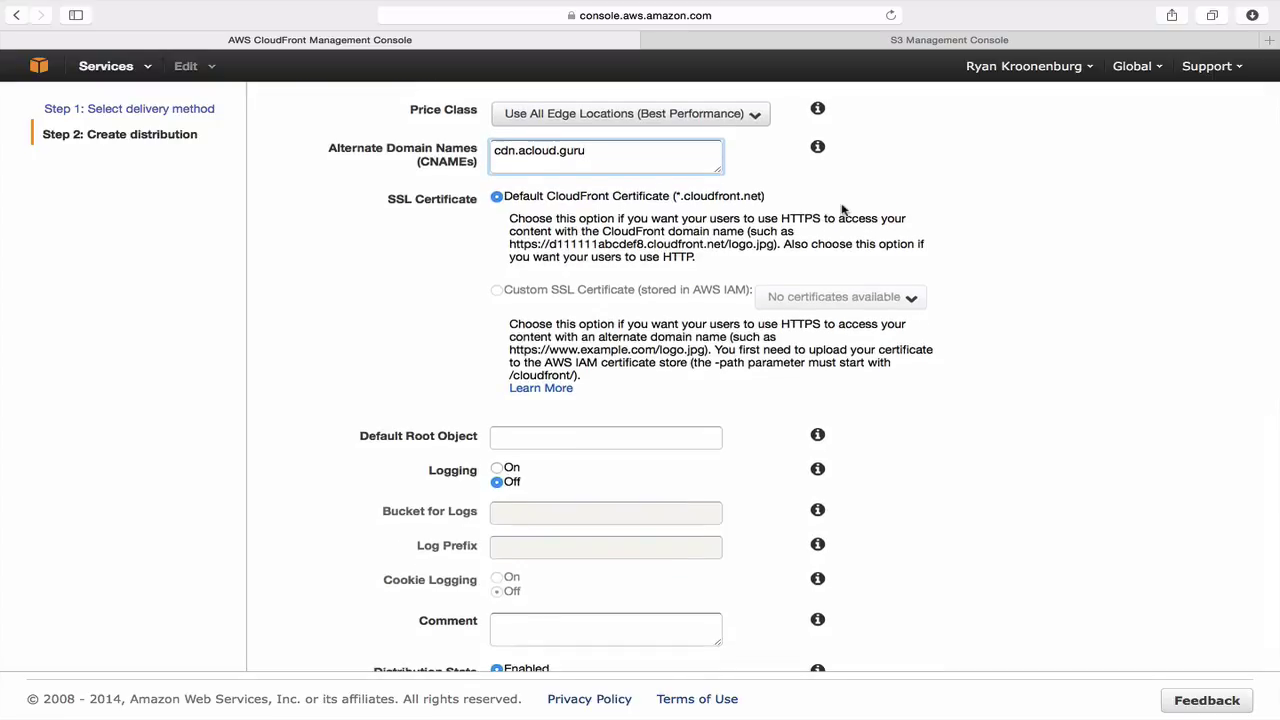
drag(635, 159, 359, 132)
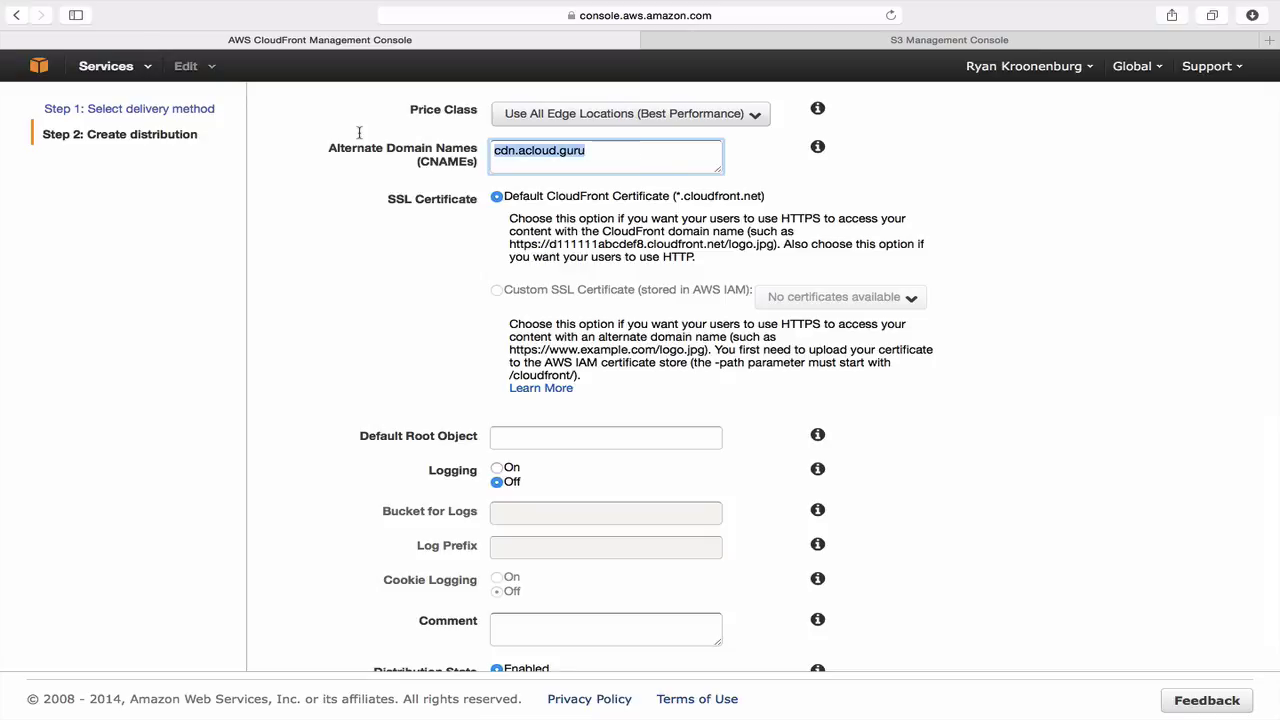
key(BackSpace)
click(952, 204)
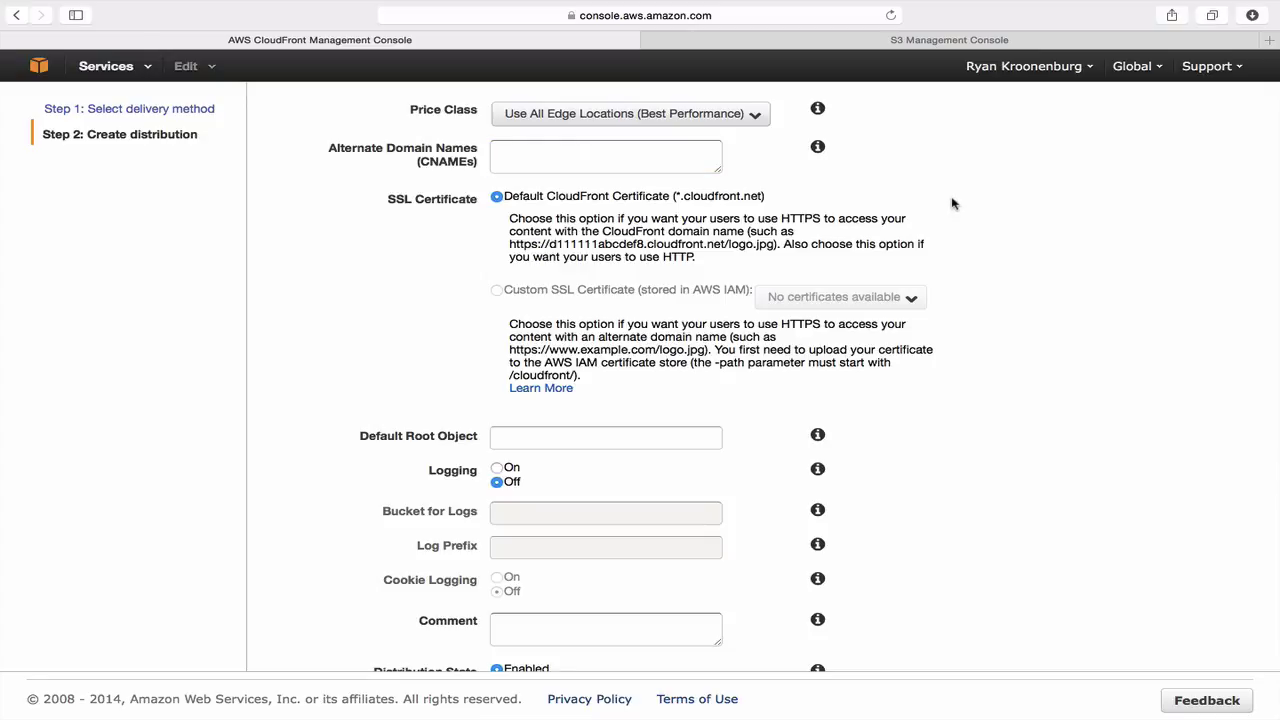
- Try index.html as the default root object, and clear the entry again
scroll(952, 204, down, 1)
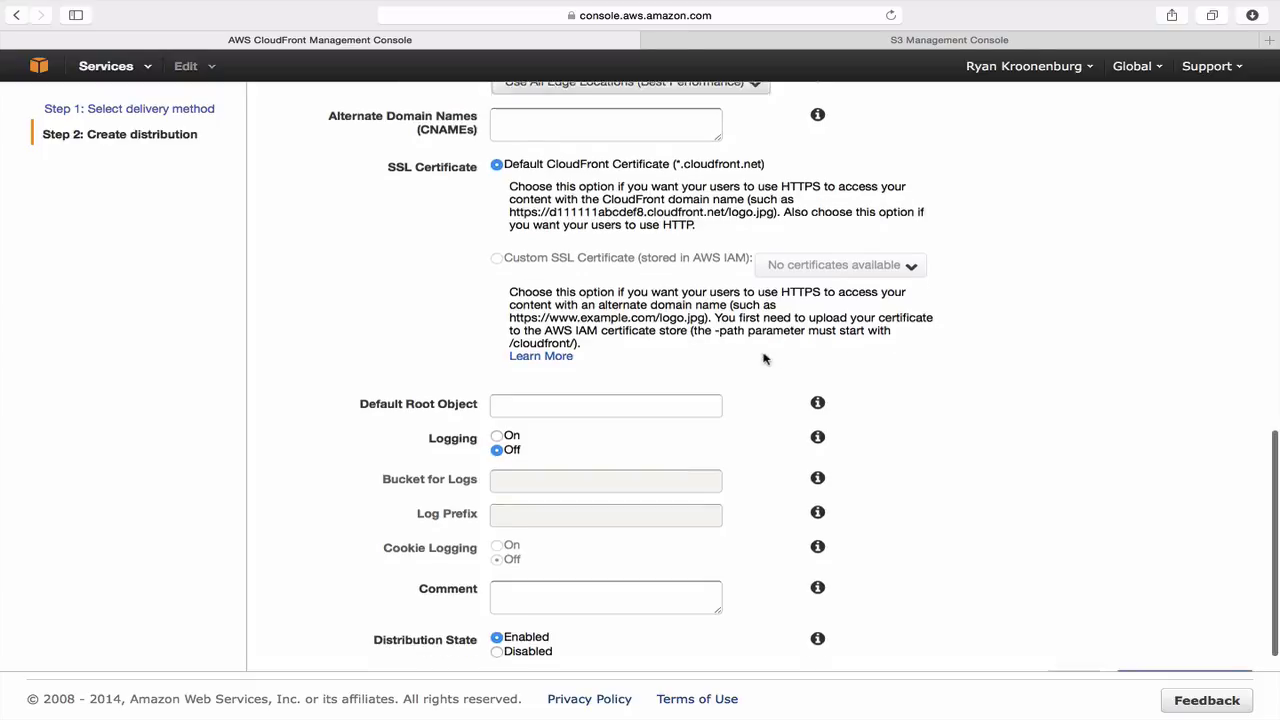
scroll(764, 358, down, 2)
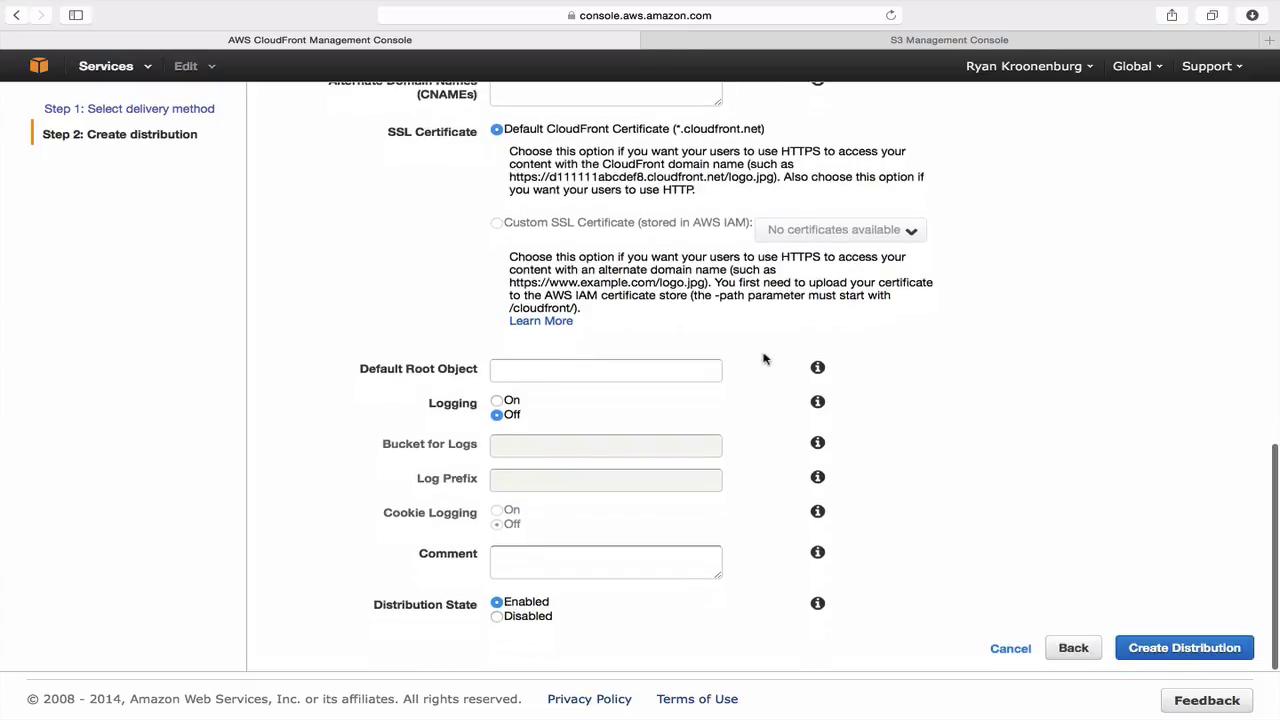
click(602, 372)
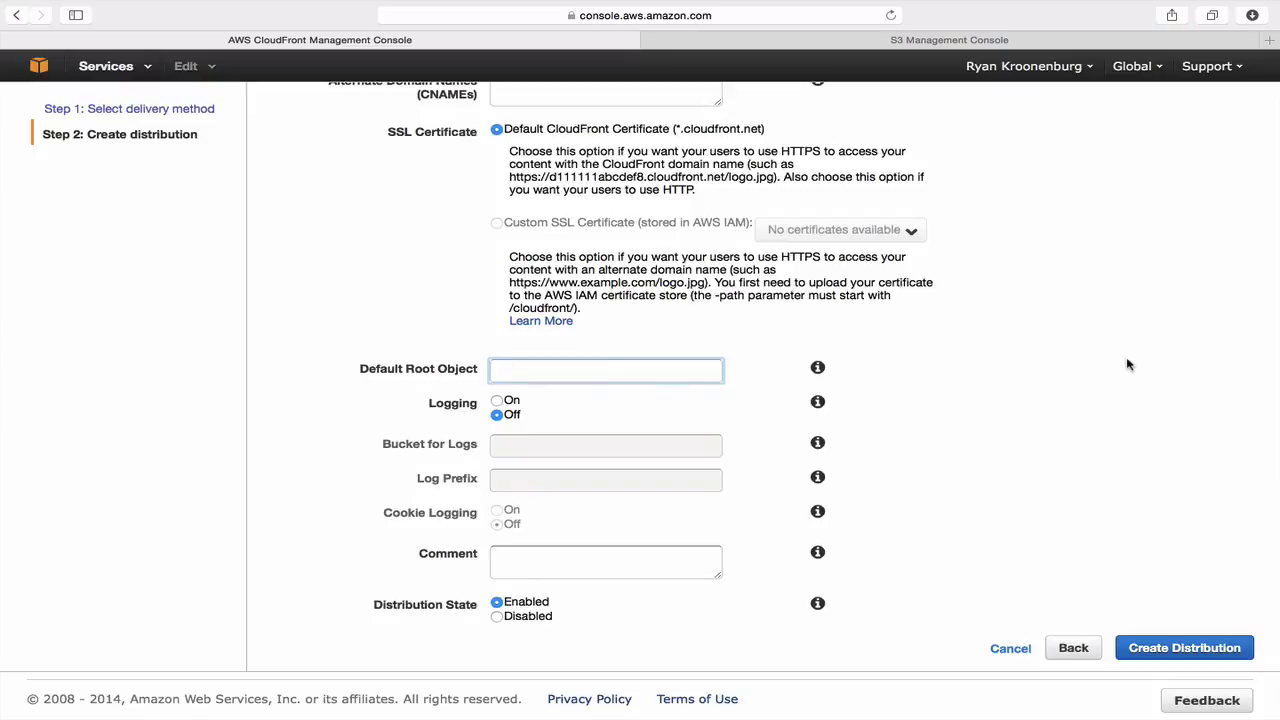
scroll(1128, 365, up, 3)
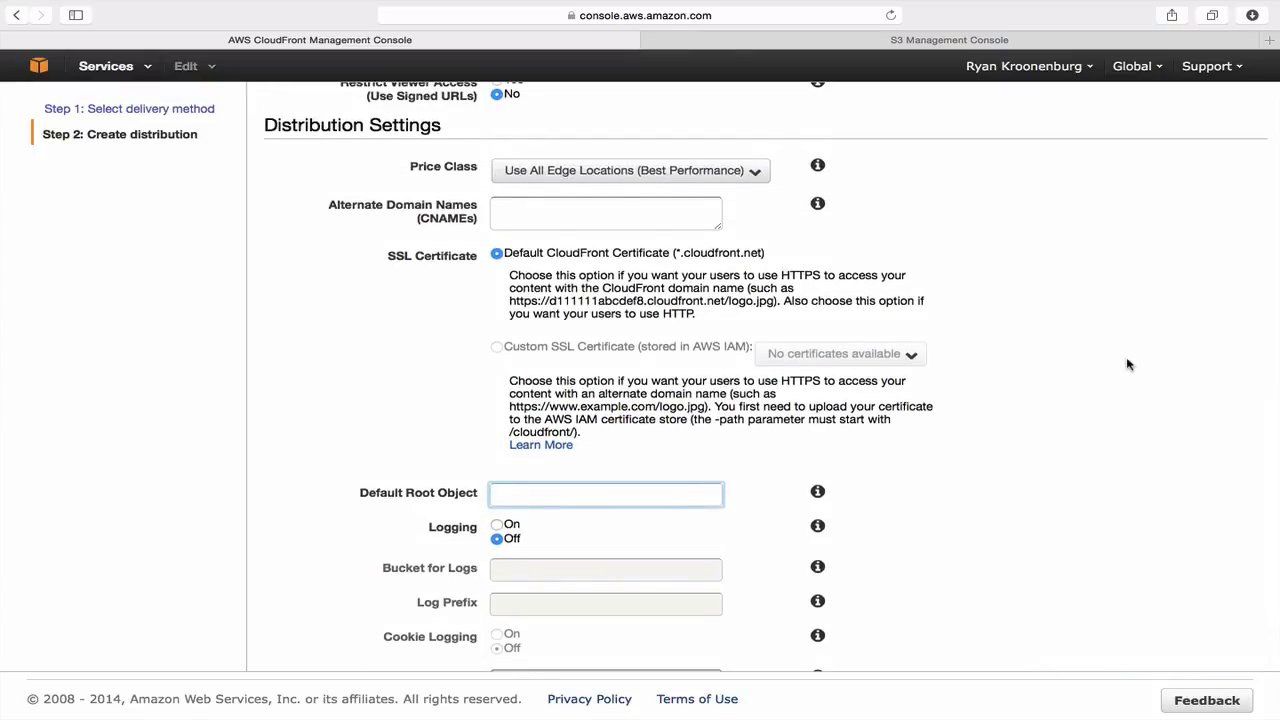
scroll(1128, 365, down, 1)
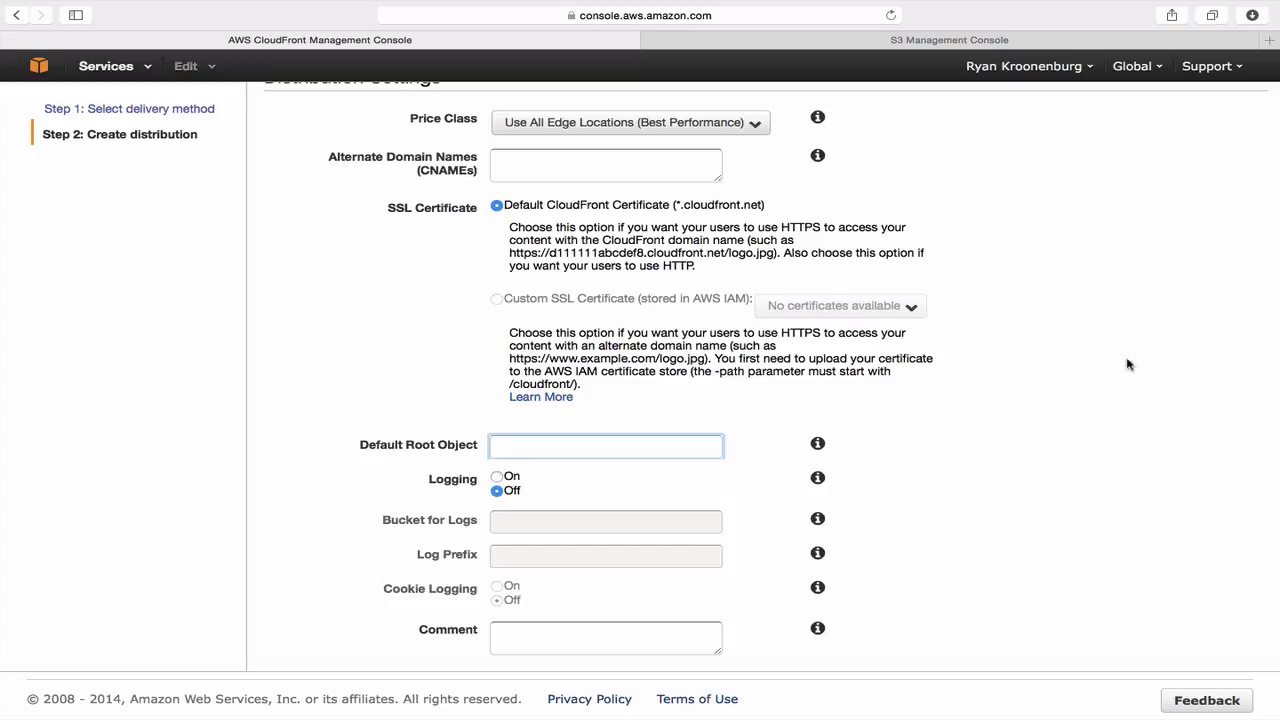
text(in)
key(BackSpace)
key(BackSpace)
text(index.html)
key(BackSpace)
key(BackSpace)
key(BackSpace)
key(BackSpace)
key(BackSpace)
key(BackSpace)
key(BackSpace)
key(BackSpace)
key(BackSpace)
key(BackSpace)
- Try turning logging on, switch it back off, and try to create the distribution
scroll(428, 514, down, 1)
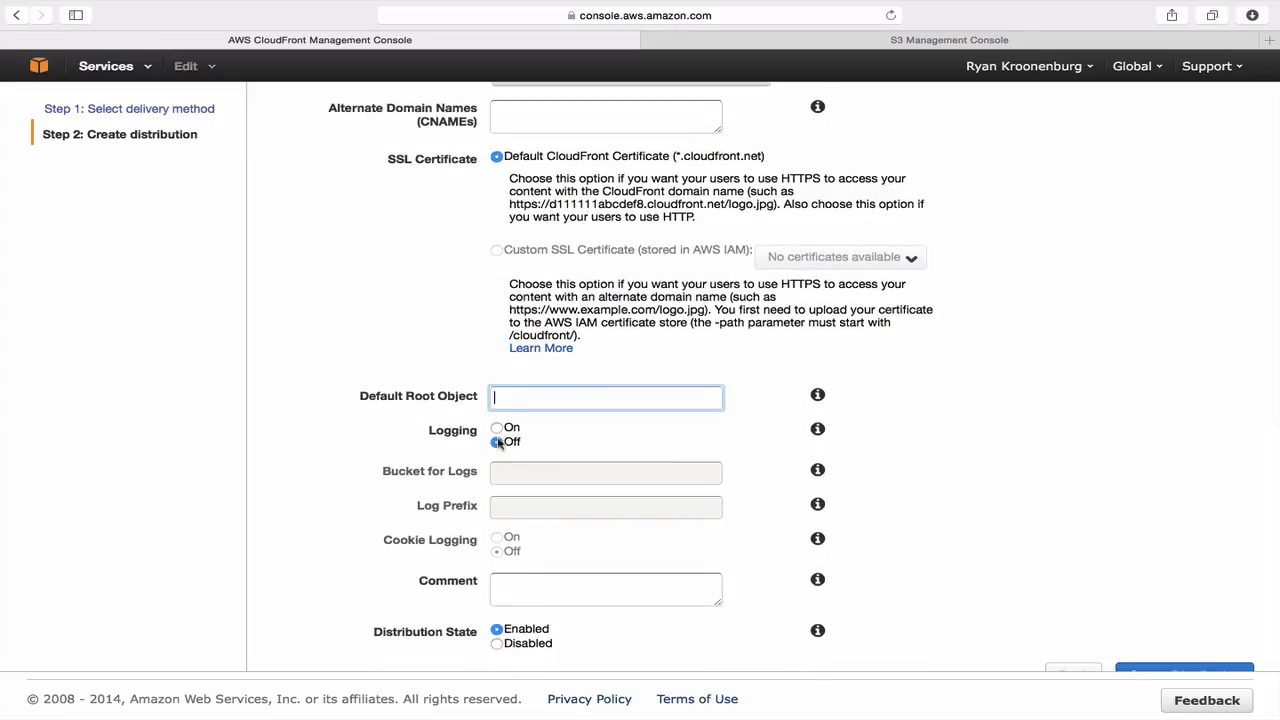
click(497, 427)
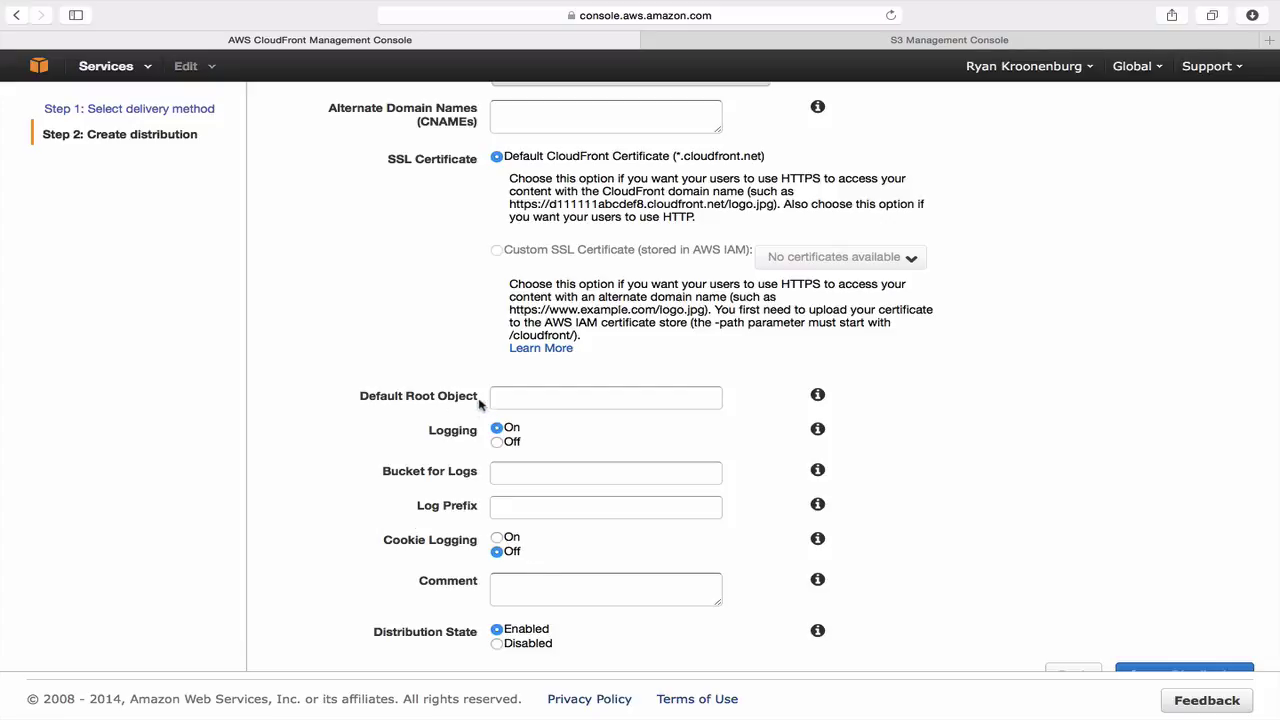
click(503, 442)
scroll(596, 530, down, 1)
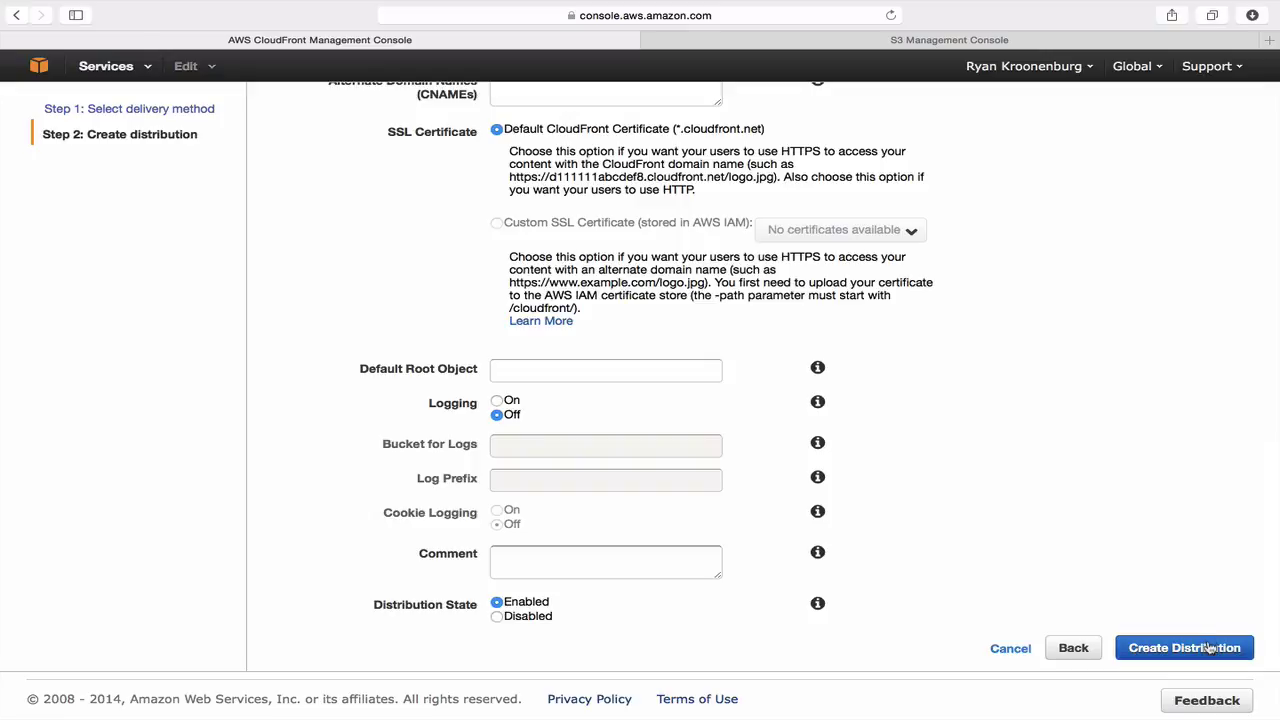
click(1209, 648)
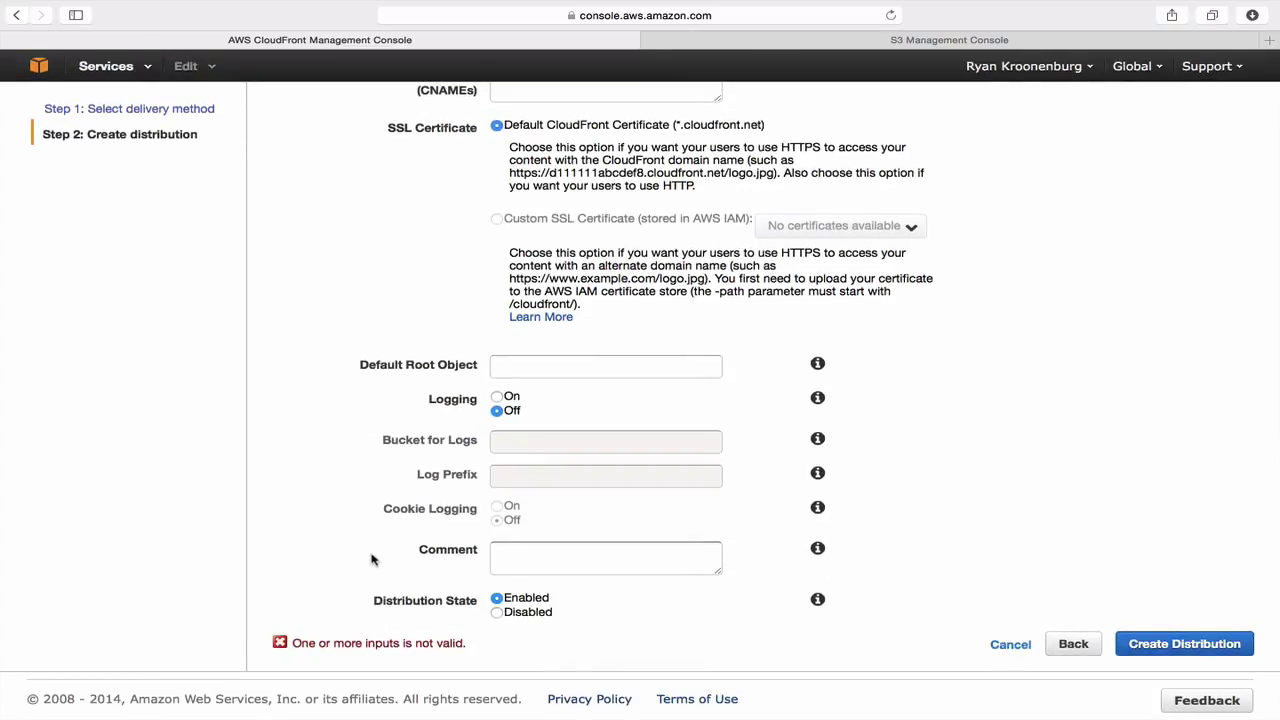
- Clear the minimum TTL, set object caching to Use Origin Cache Headers, and create the distribution
scroll(355, 487, up, 10)
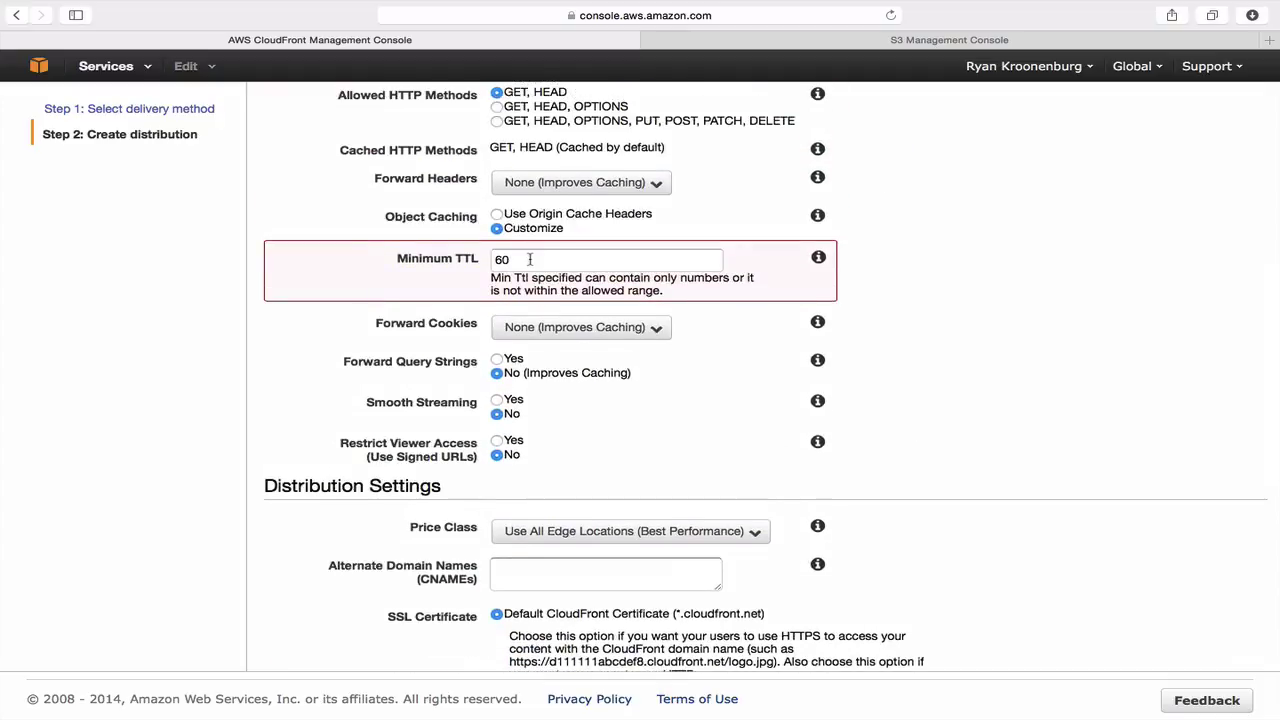
drag(530, 259, 320, 233)
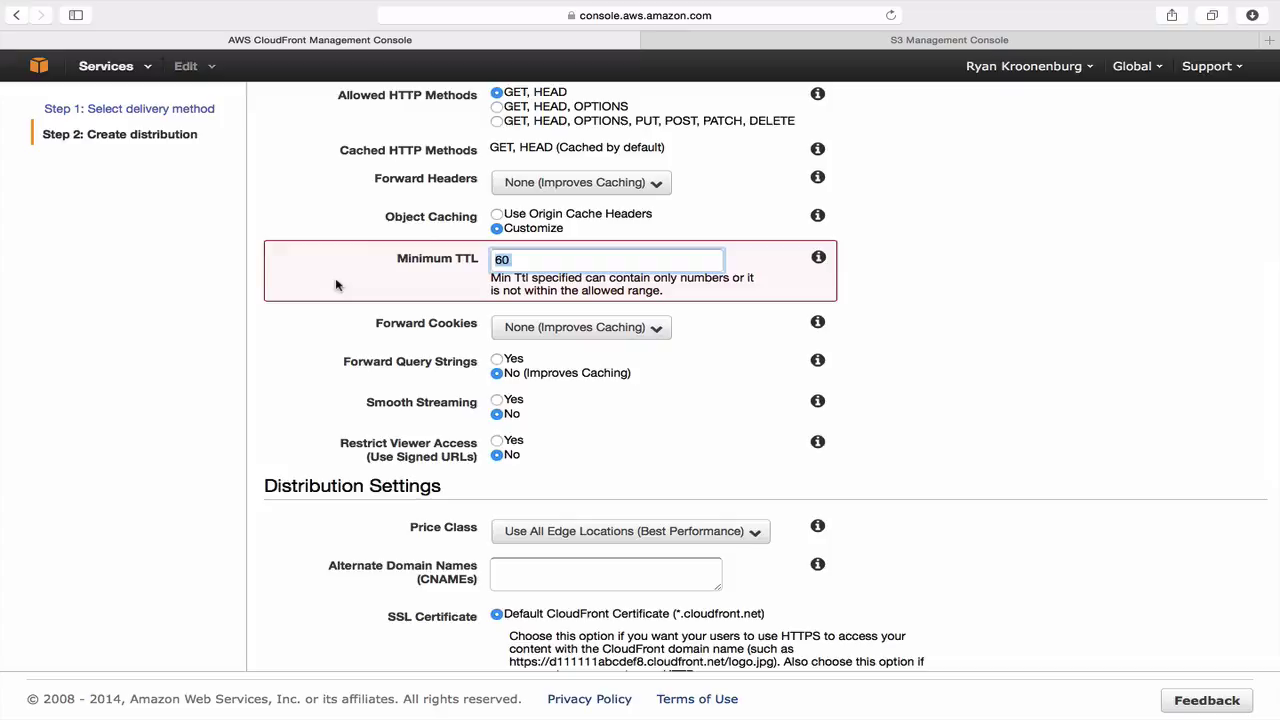
key(BackSpace)
click(580, 216)
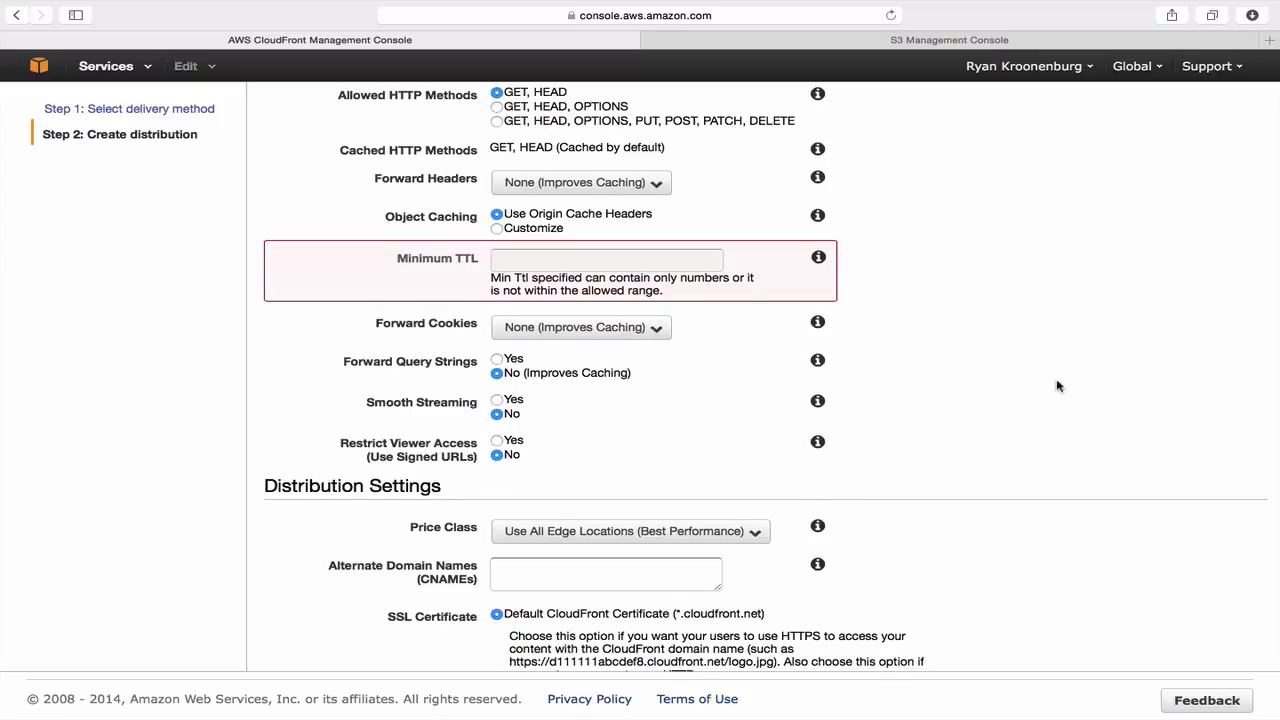
scroll(1058, 386, down, 5)
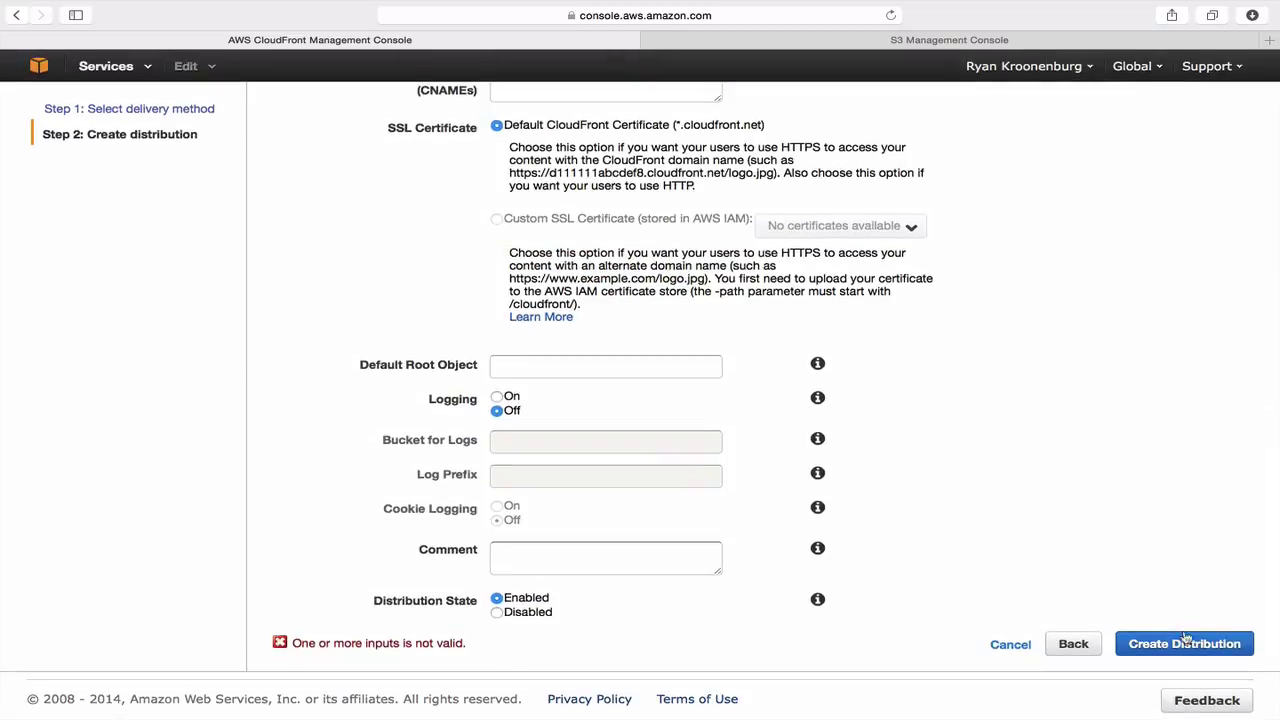
click(1186, 648)
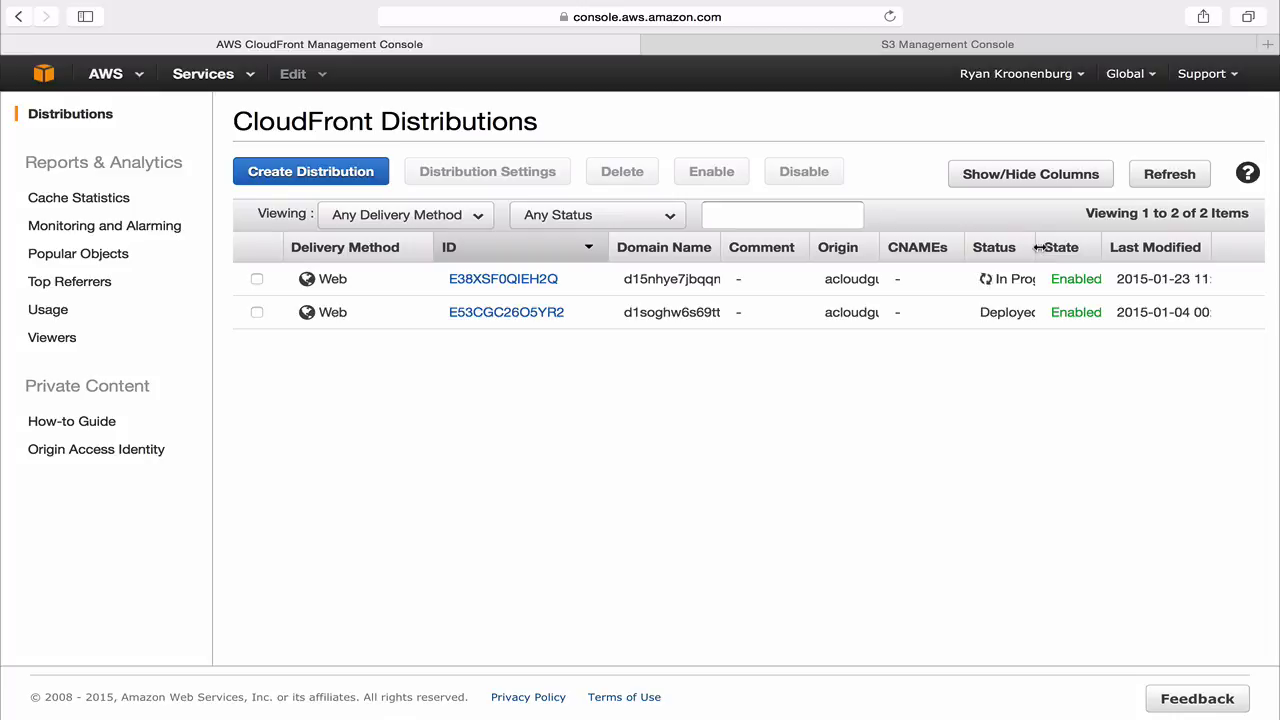
- Widen the Status and Domain Name columns in the CloudFront distributions list to show their full values
drag(1038, 247, 1117, 247)
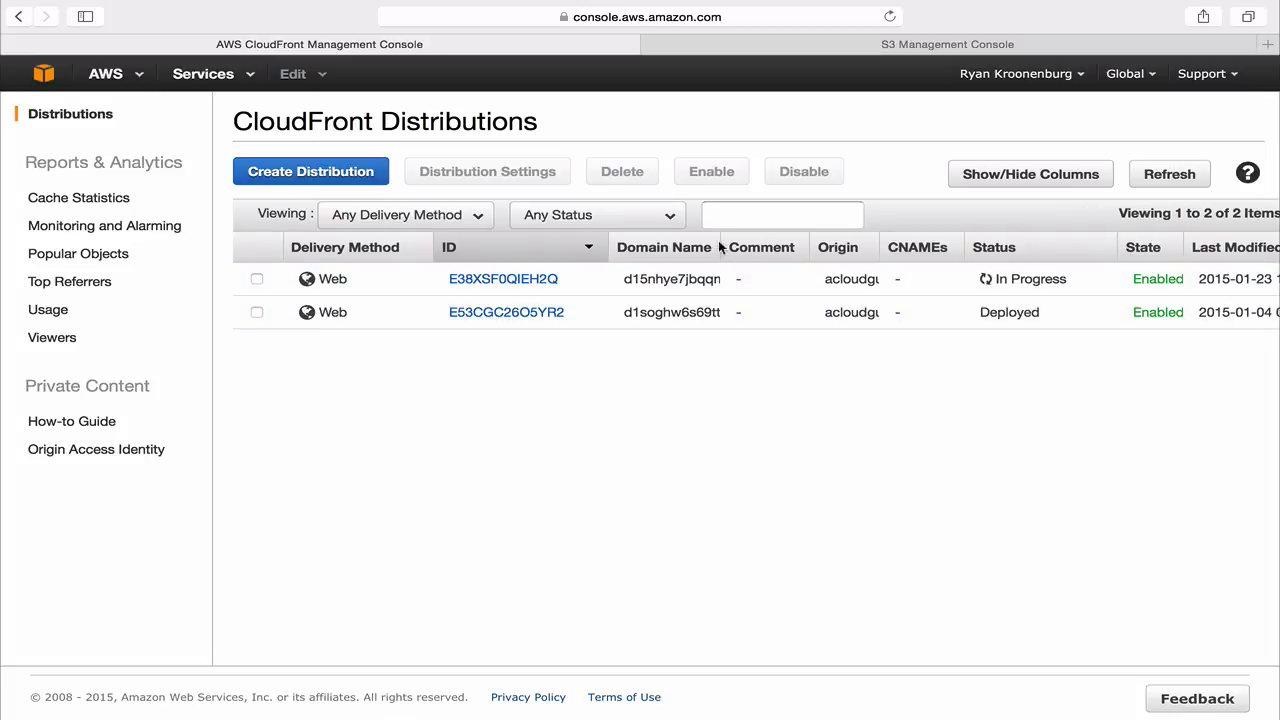
drag(722, 247, 898, 251)
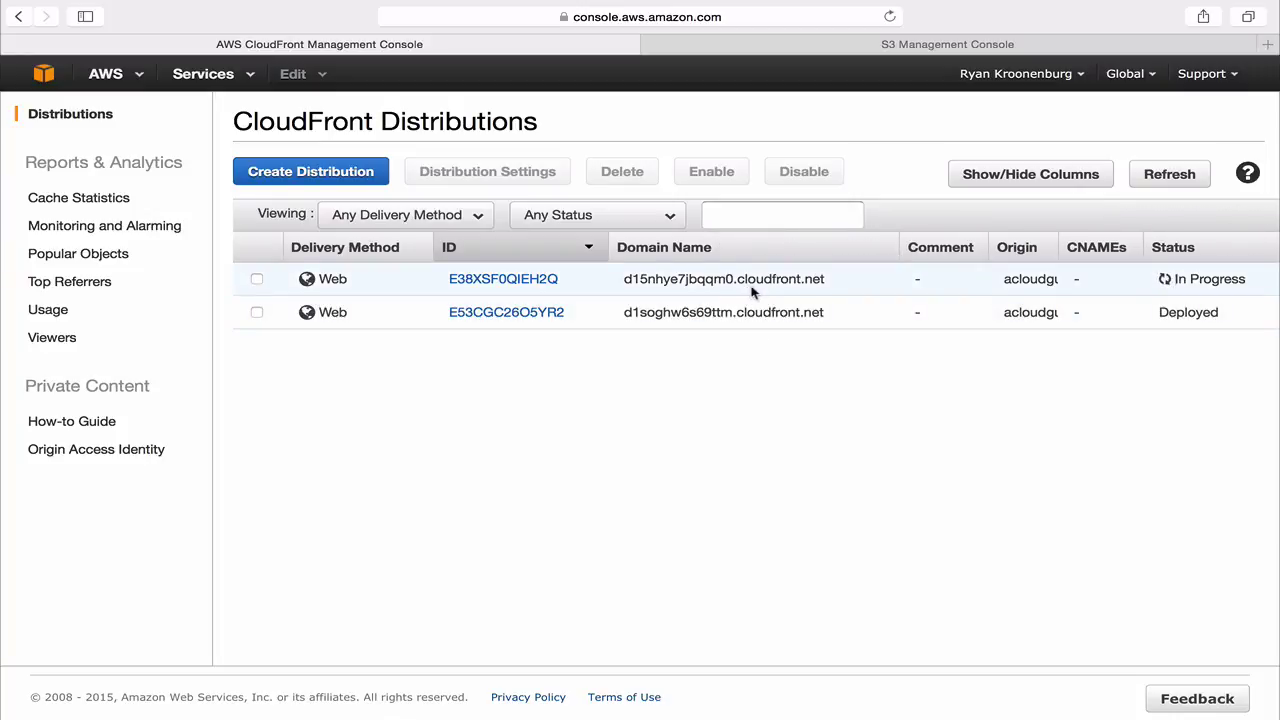